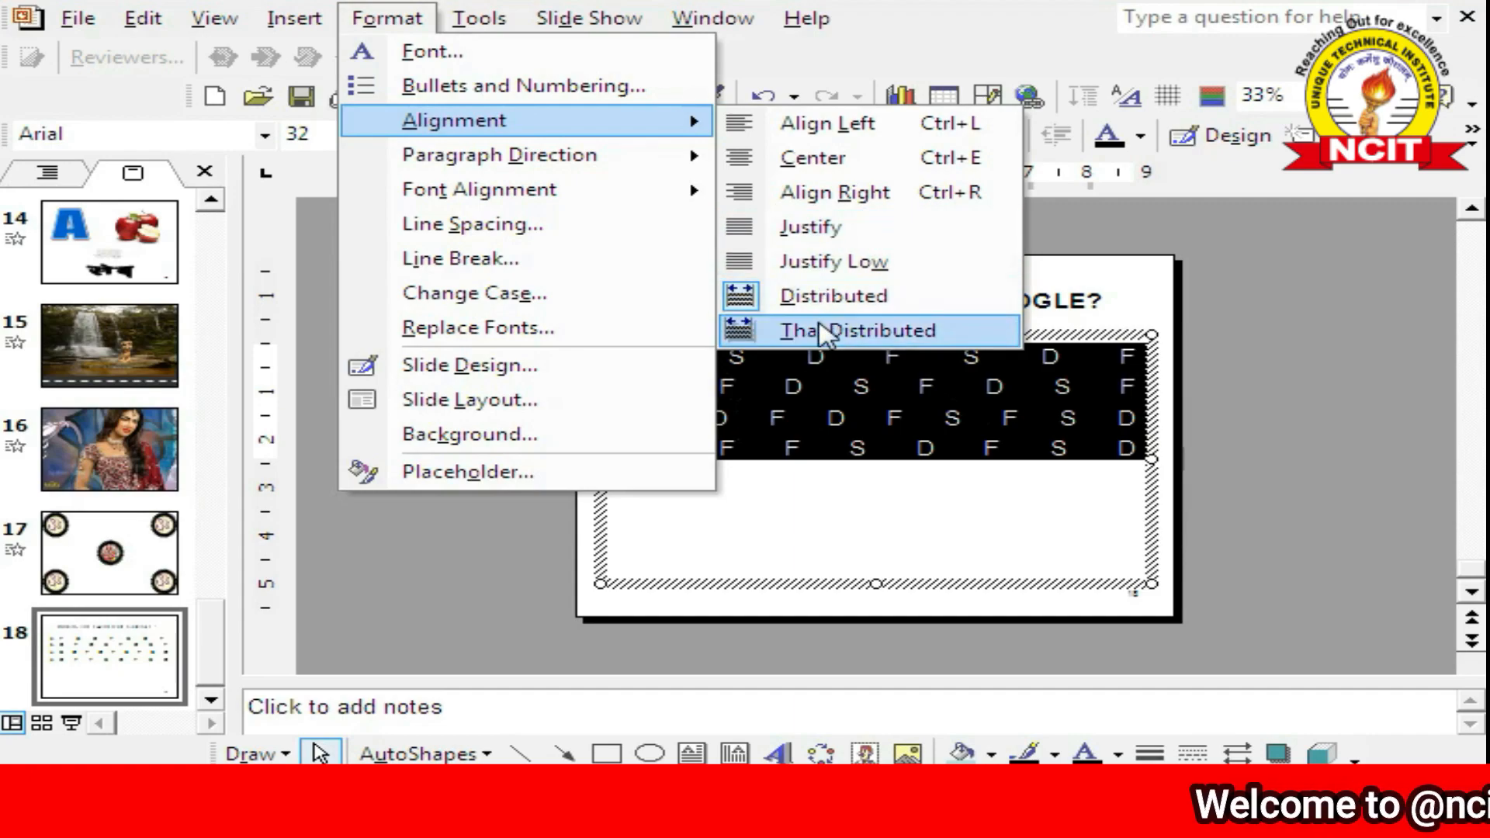
Justify the selected answer list on slide 18 and set its paragraph direction to Right-to-Left.
{"action": "left_click", "coordinate": [827, 227]}
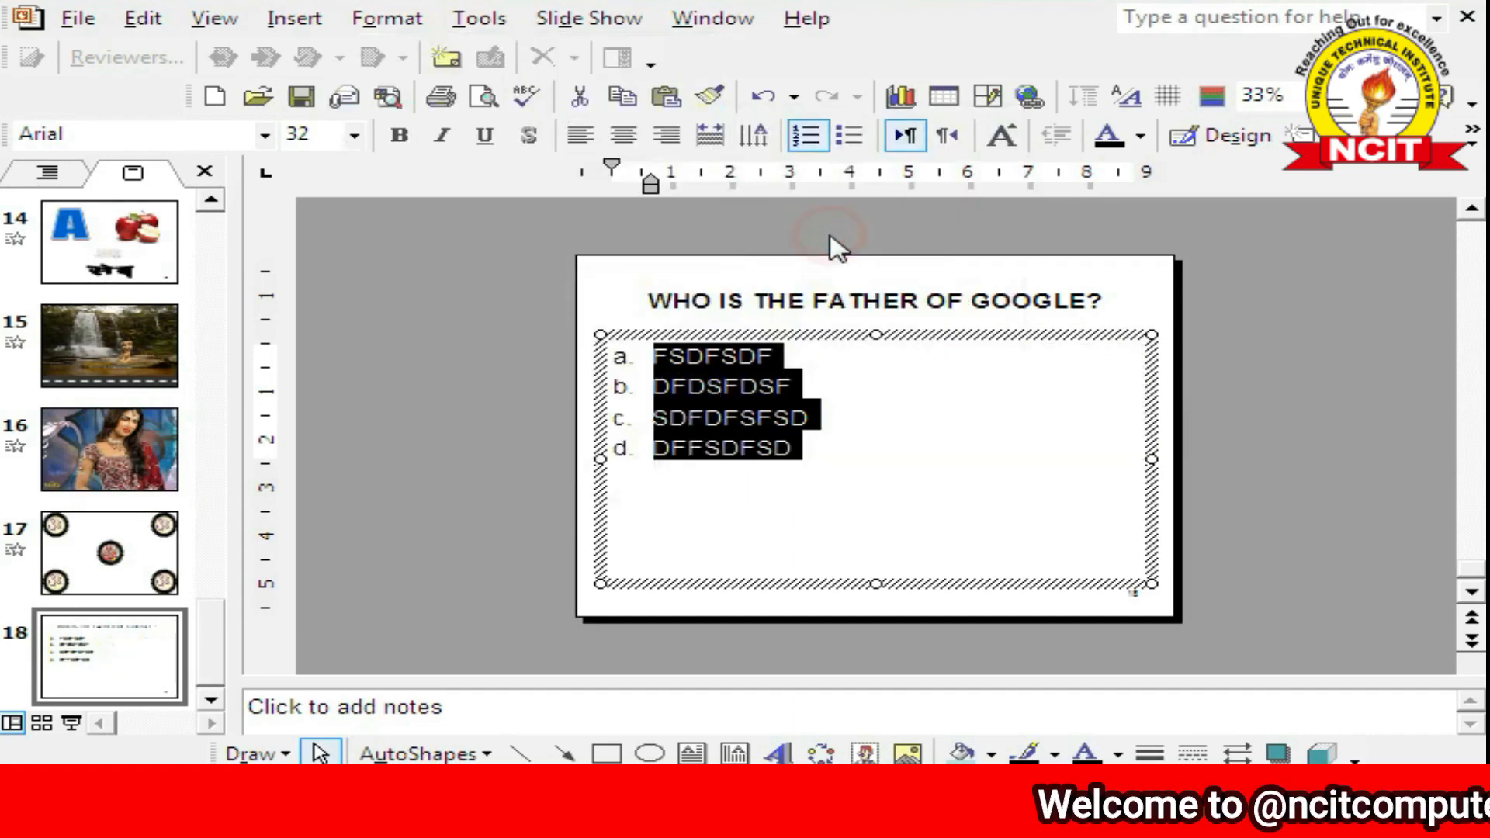
{"action": "left_click", "coordinate": [400, 19]}
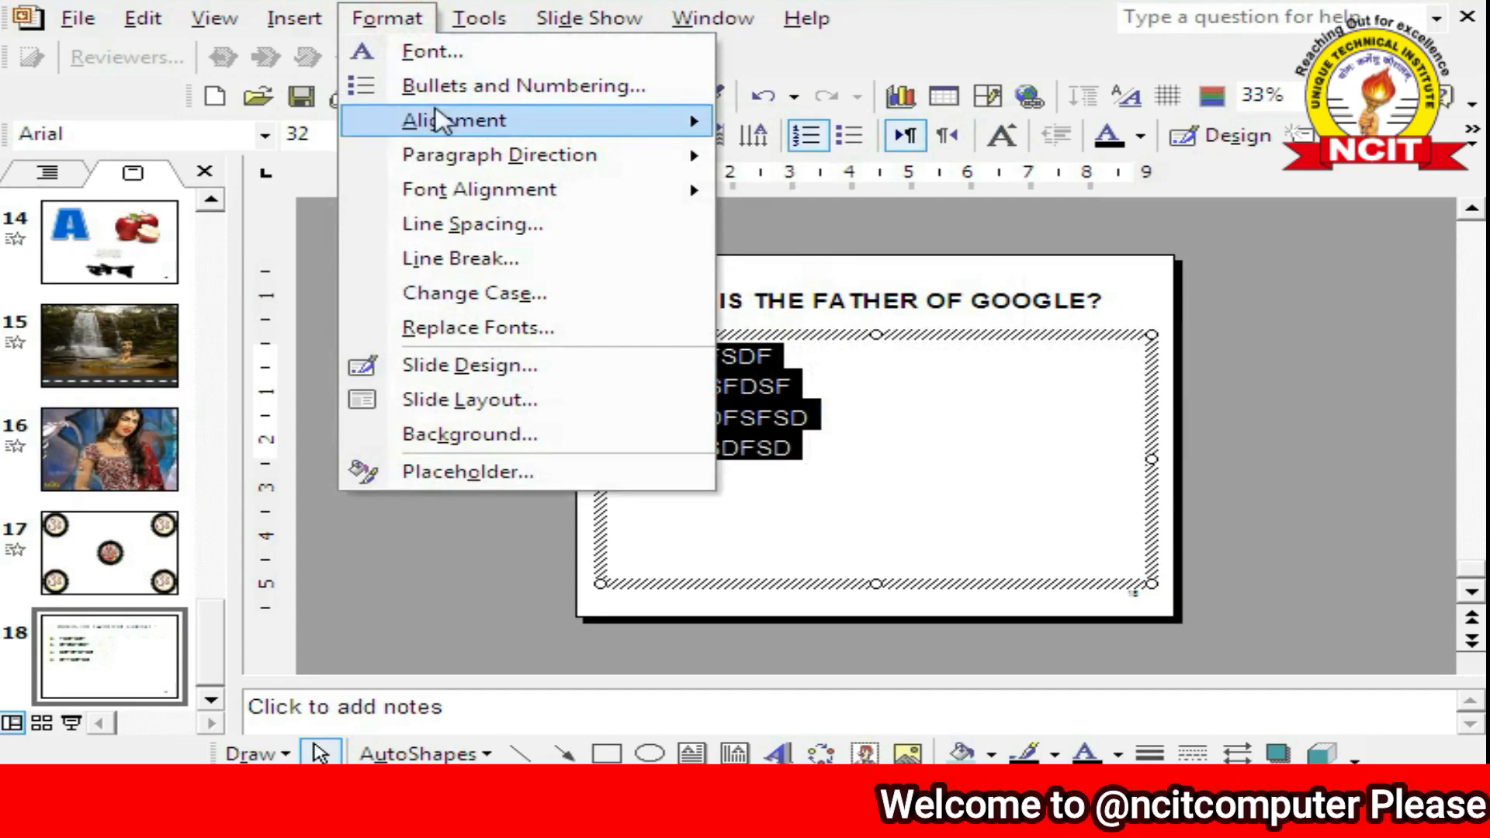
{"action": "mouse_move", "coordinate": [441, 123]}
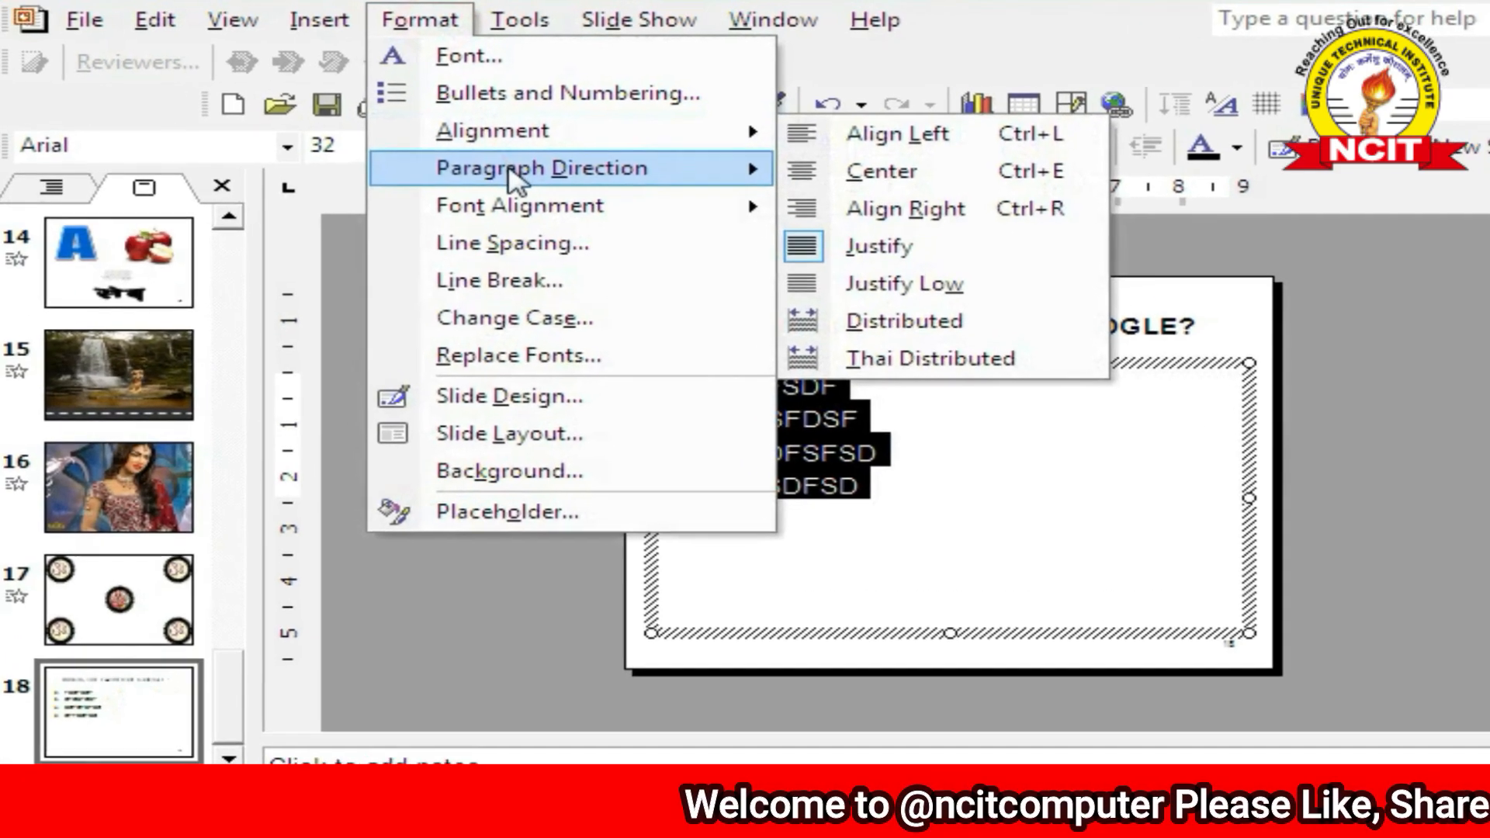
{"action": "mouse_move", "coordinate": [502, 155]}
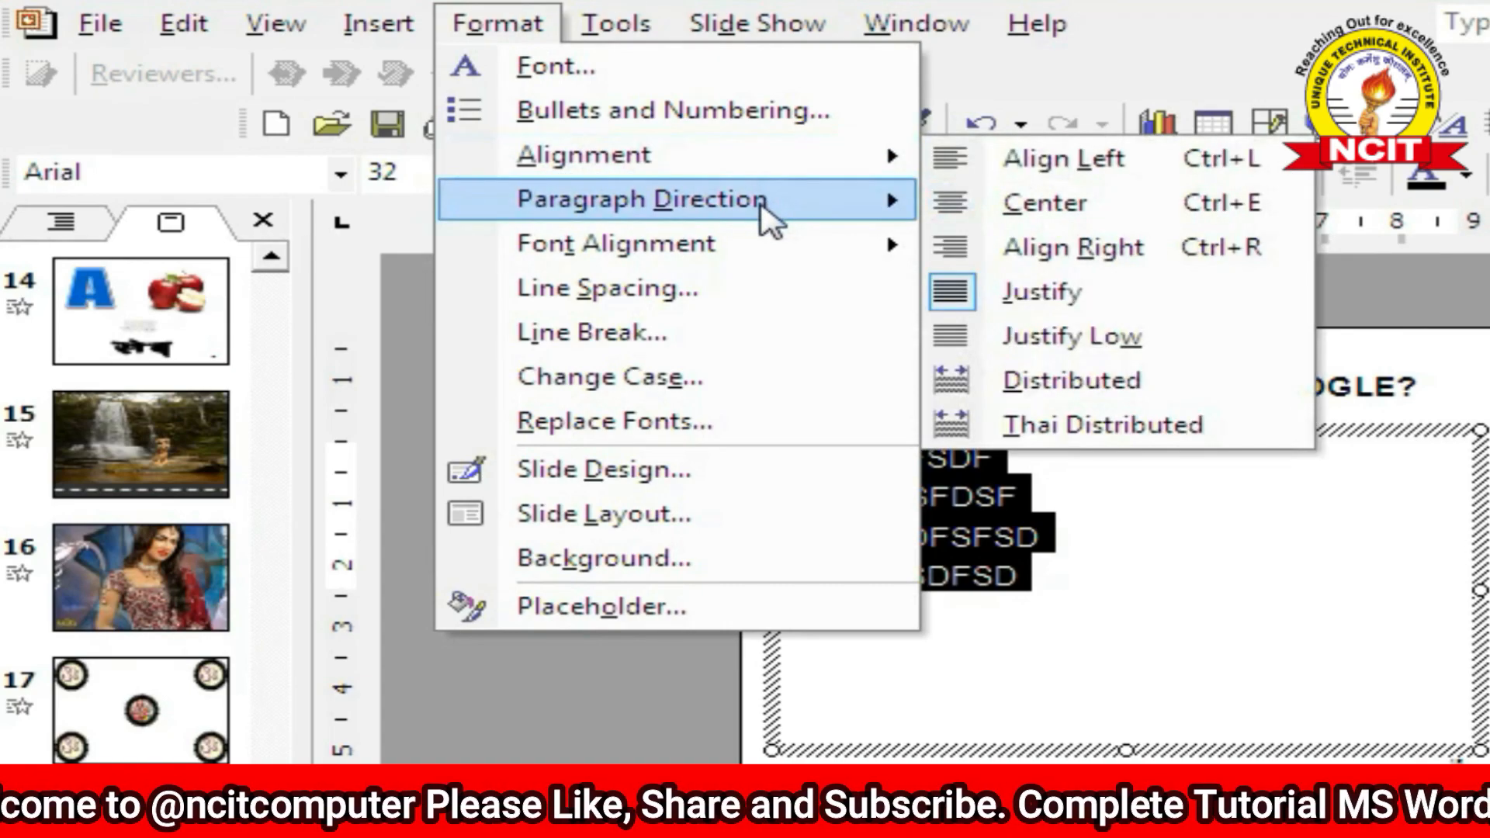
{"action": "mouse_move", "coordinate": [761, 205]}
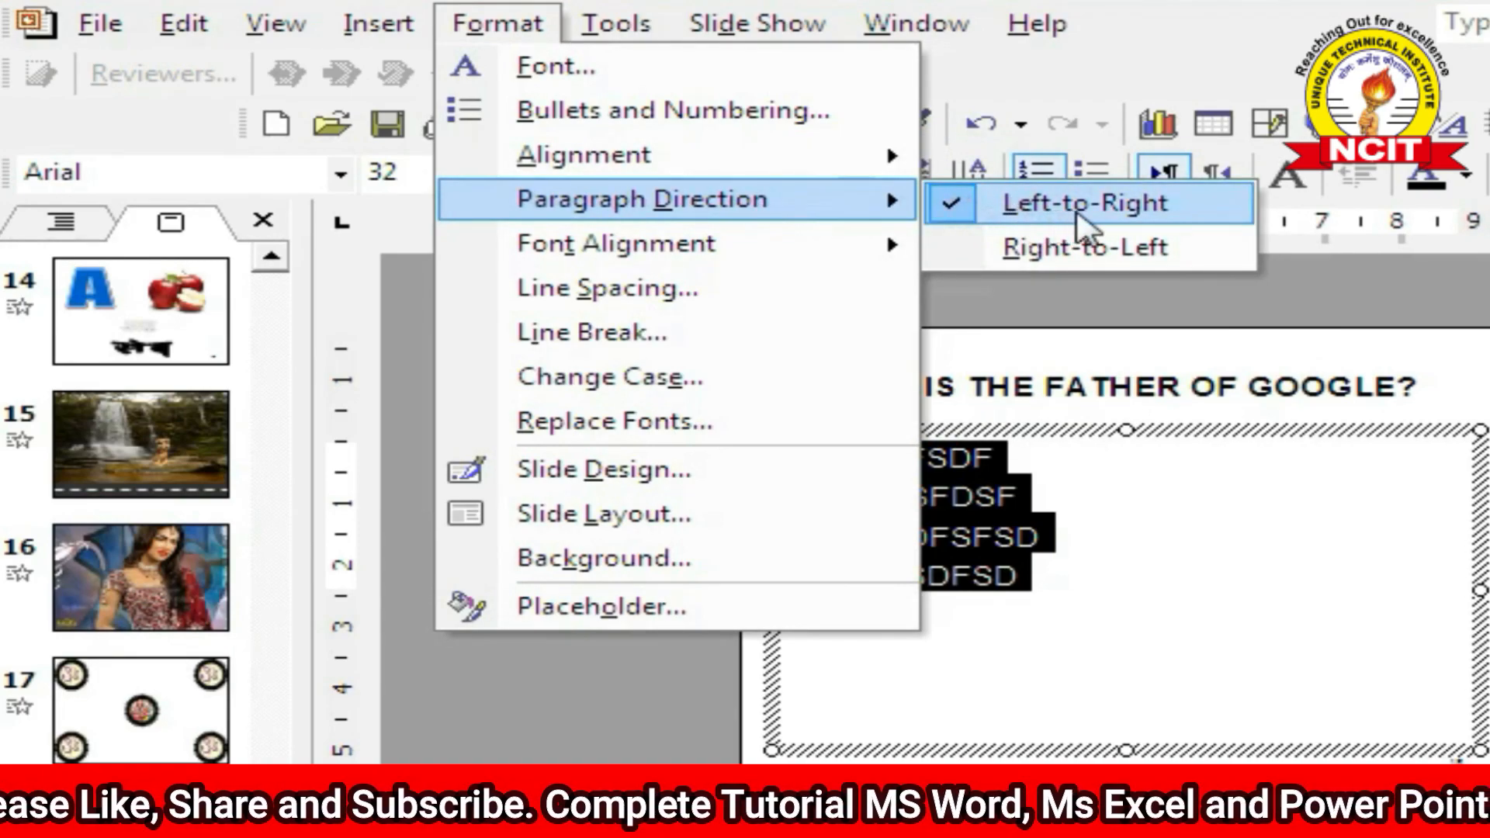
{"action": "left_click", "coordinate": [1047, 249]}
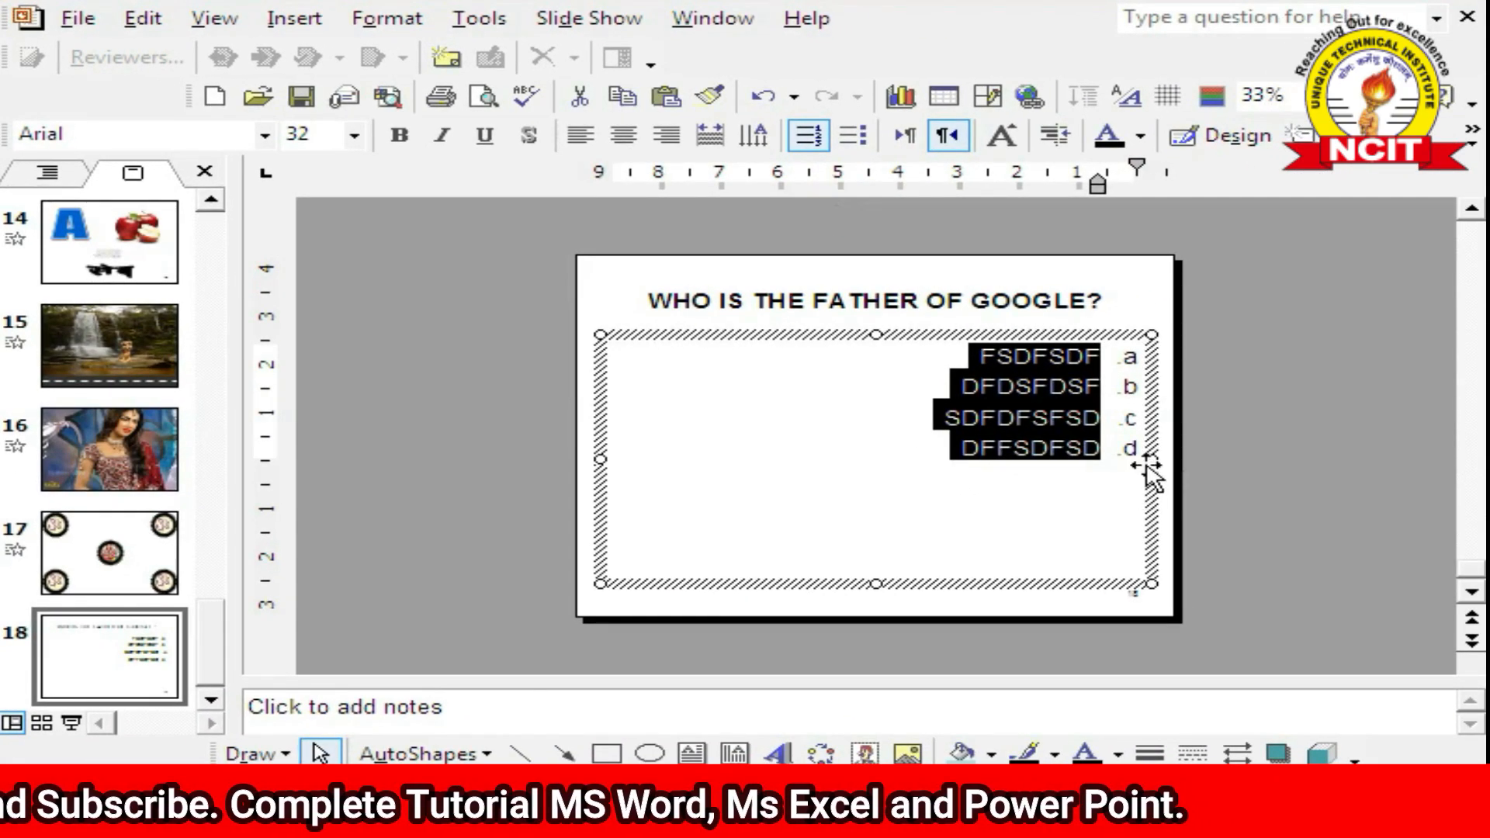
Add two more items after the last answer in the list: JDSHSFHSJKFHKS and DSFFJSDJFJSDKJ.
{"action": "double_click", "coordinate": [1106, 448]}
{"action": "left_click", "coordinate": [1104, 452]}
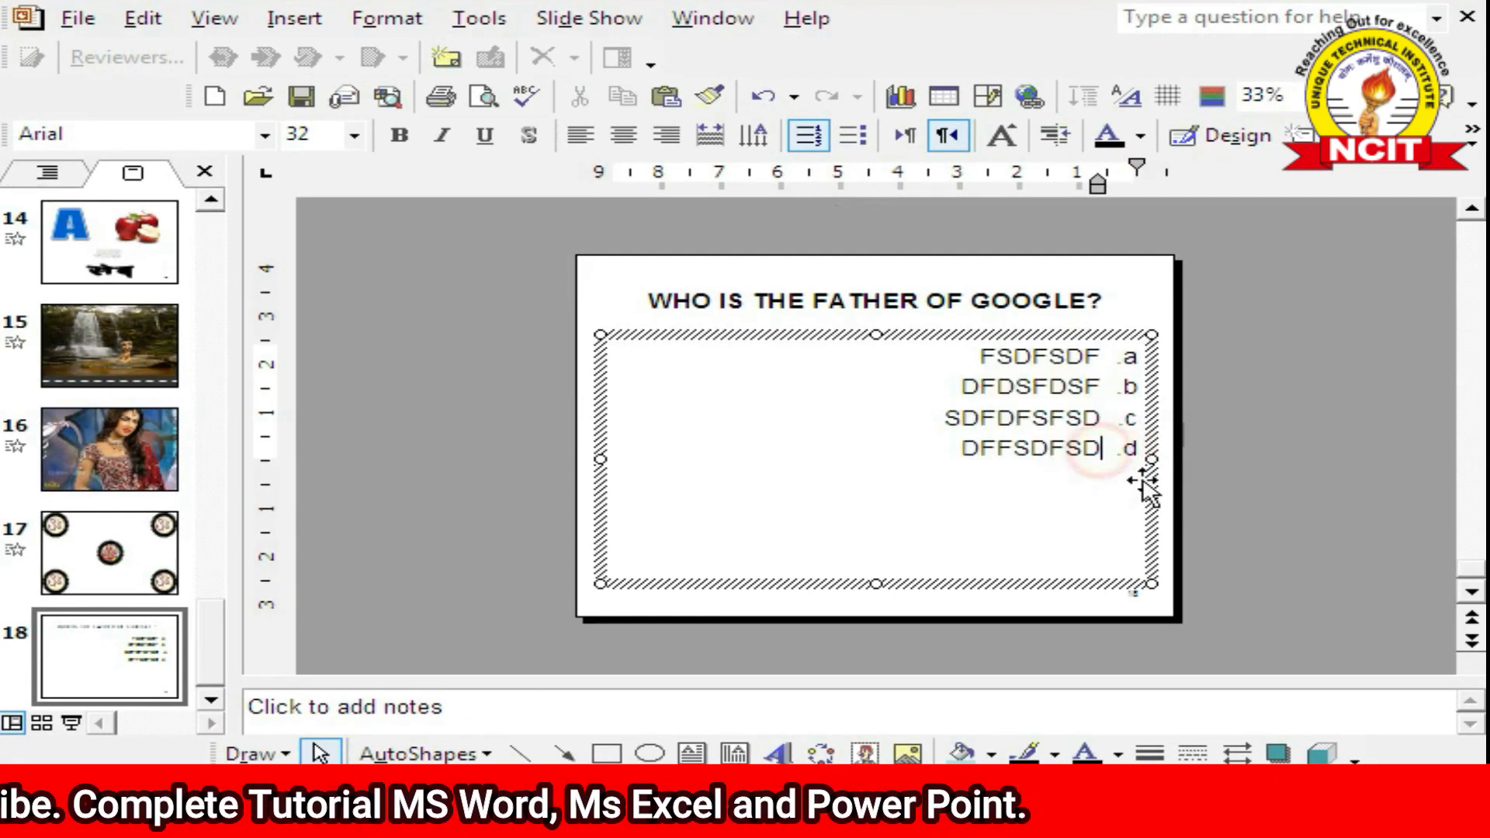
{"action": "key", "text": "Return"}
{"action": "type", "text": "JDSHSFHSJKFHKS"}
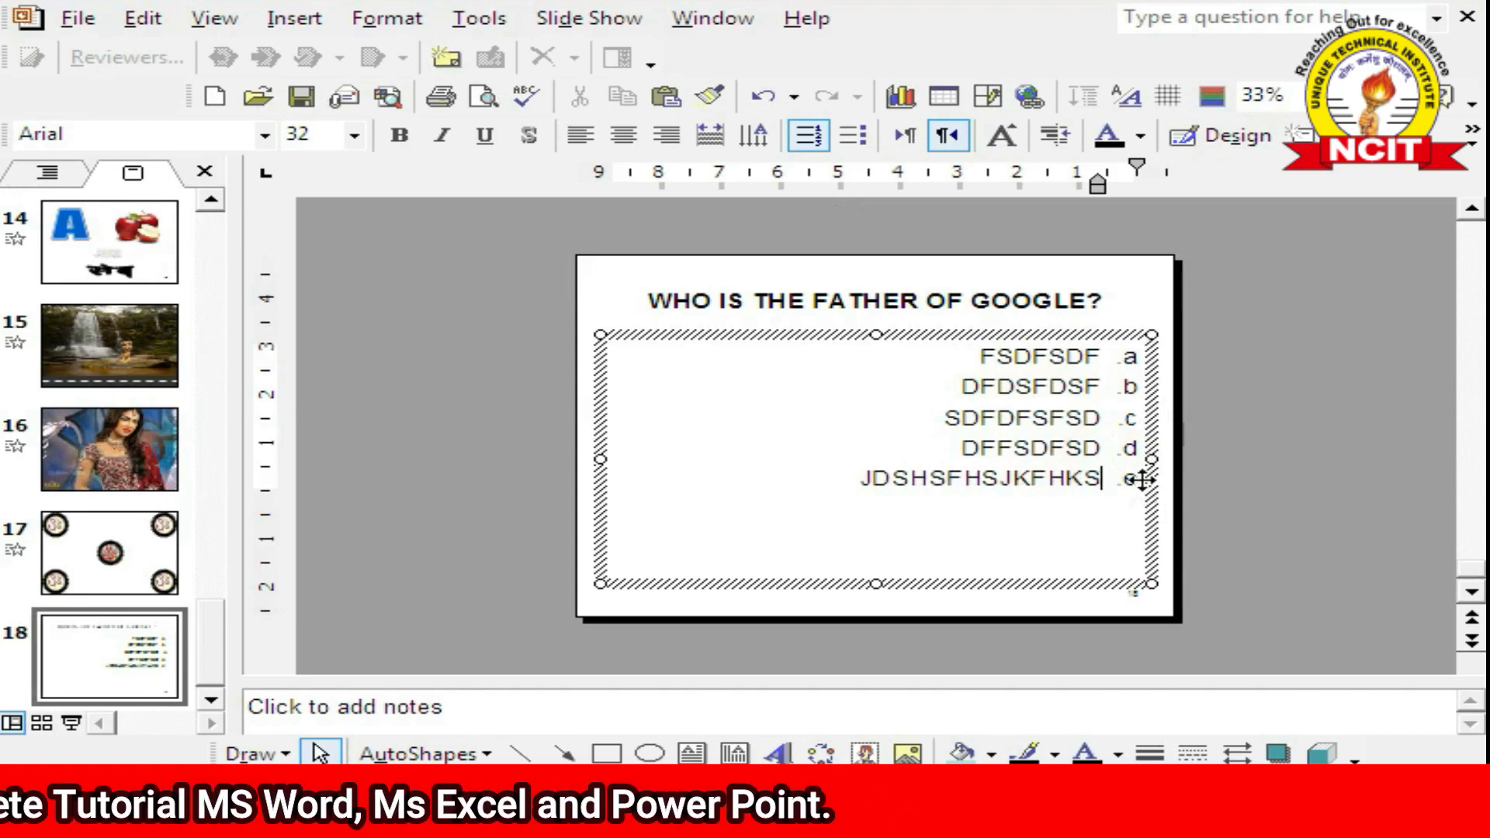
{"action": "key", "text": "Return"}
{"action": "type", "text": "DSFFJSDJFJSDKJ"}
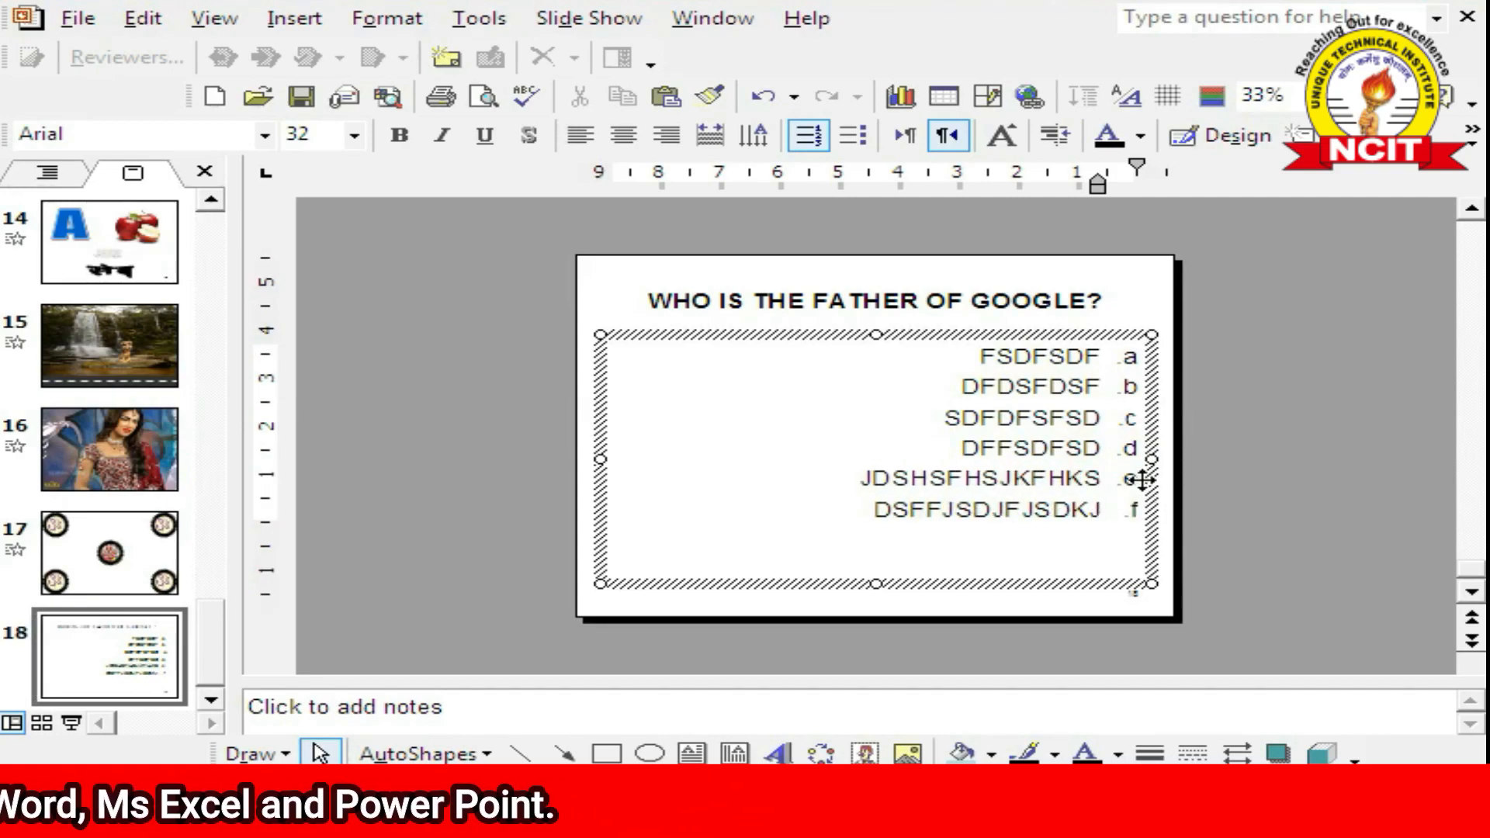
Set the font alignment of all six list items to Centered.
{"action": "left_click_drag", "start_coordinate": [986, 371], "coordinate": [1104, 509]}
{"action": "left_click", "coordinate": [380, 19]}
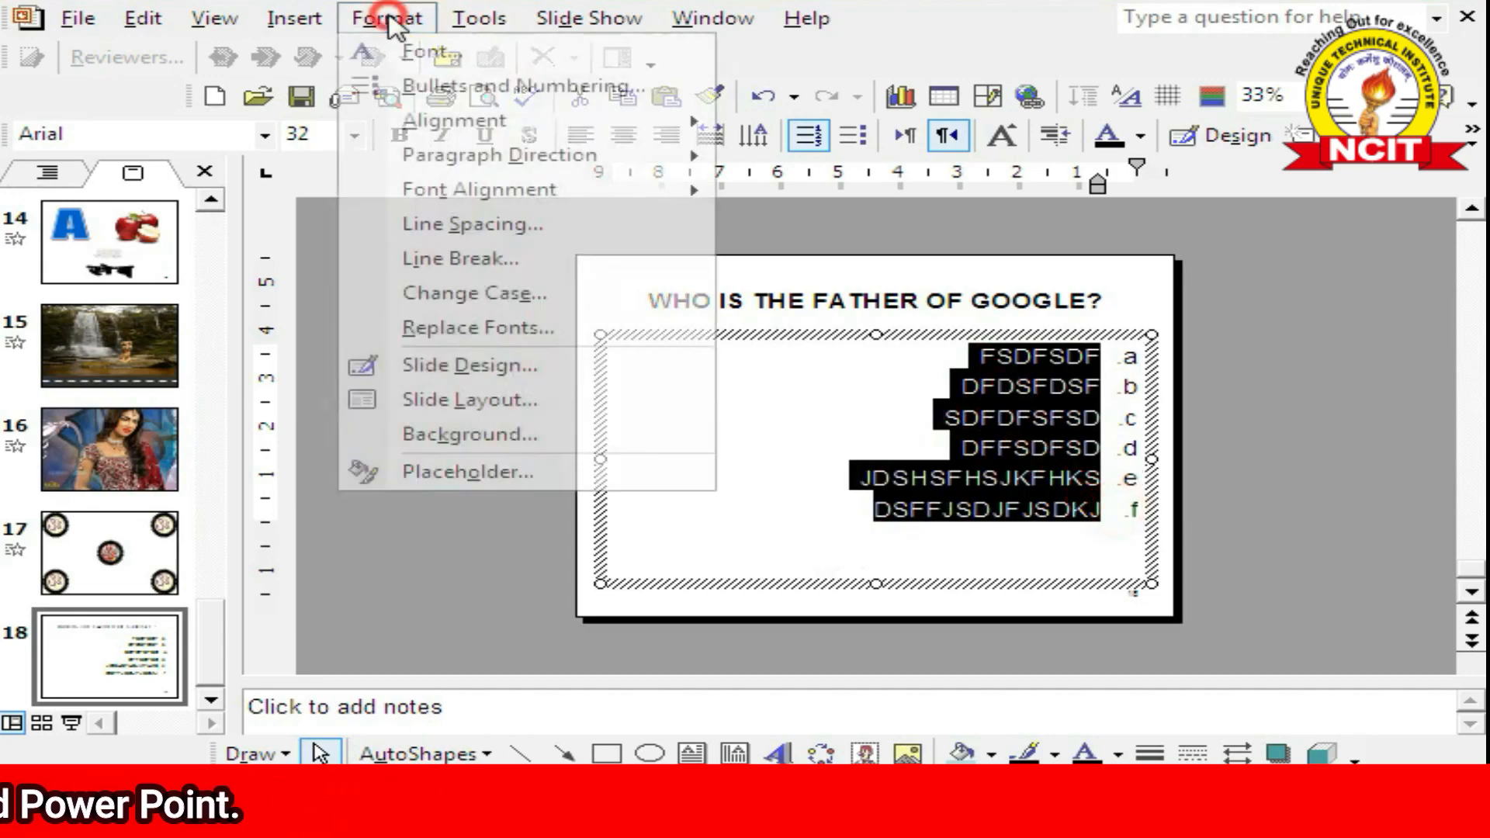
{"action": "mouse_move", "coordinate": [439, 158]}
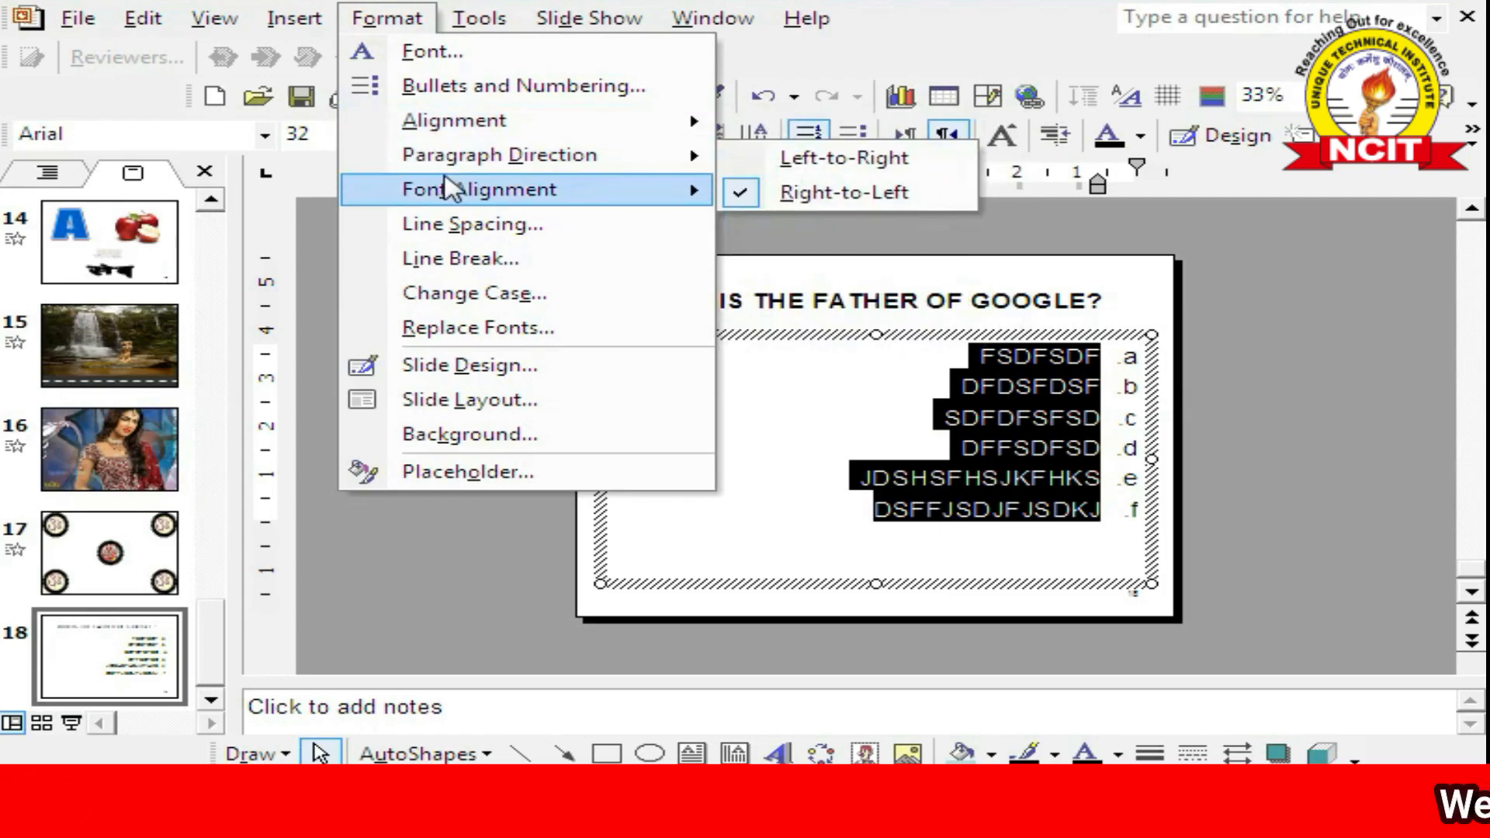
{"action": "mouse_move", "coordinate": [448, 191]}
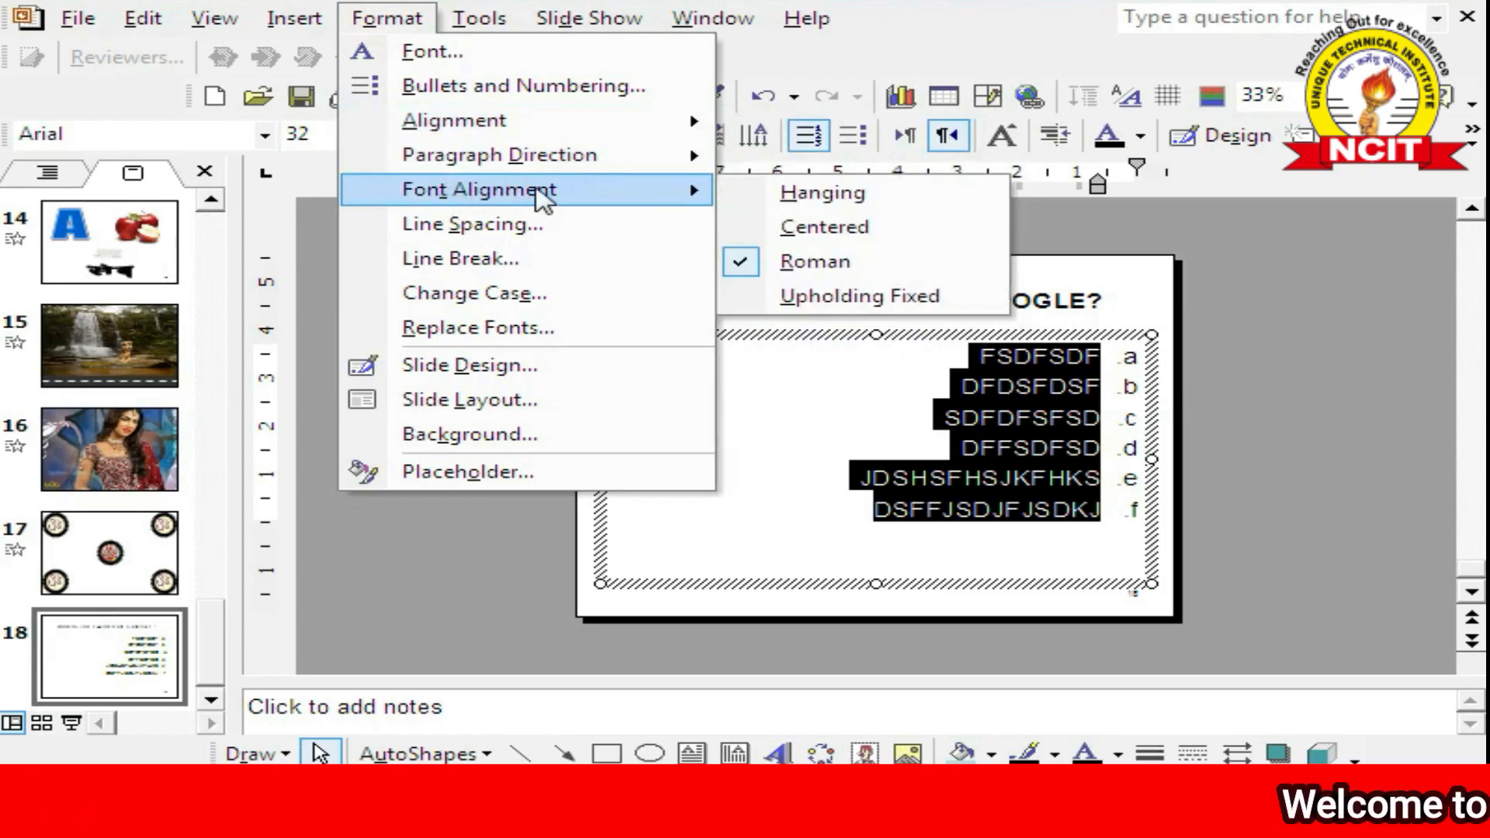
{"action": "left_click", "coordinate": [826, 230]}
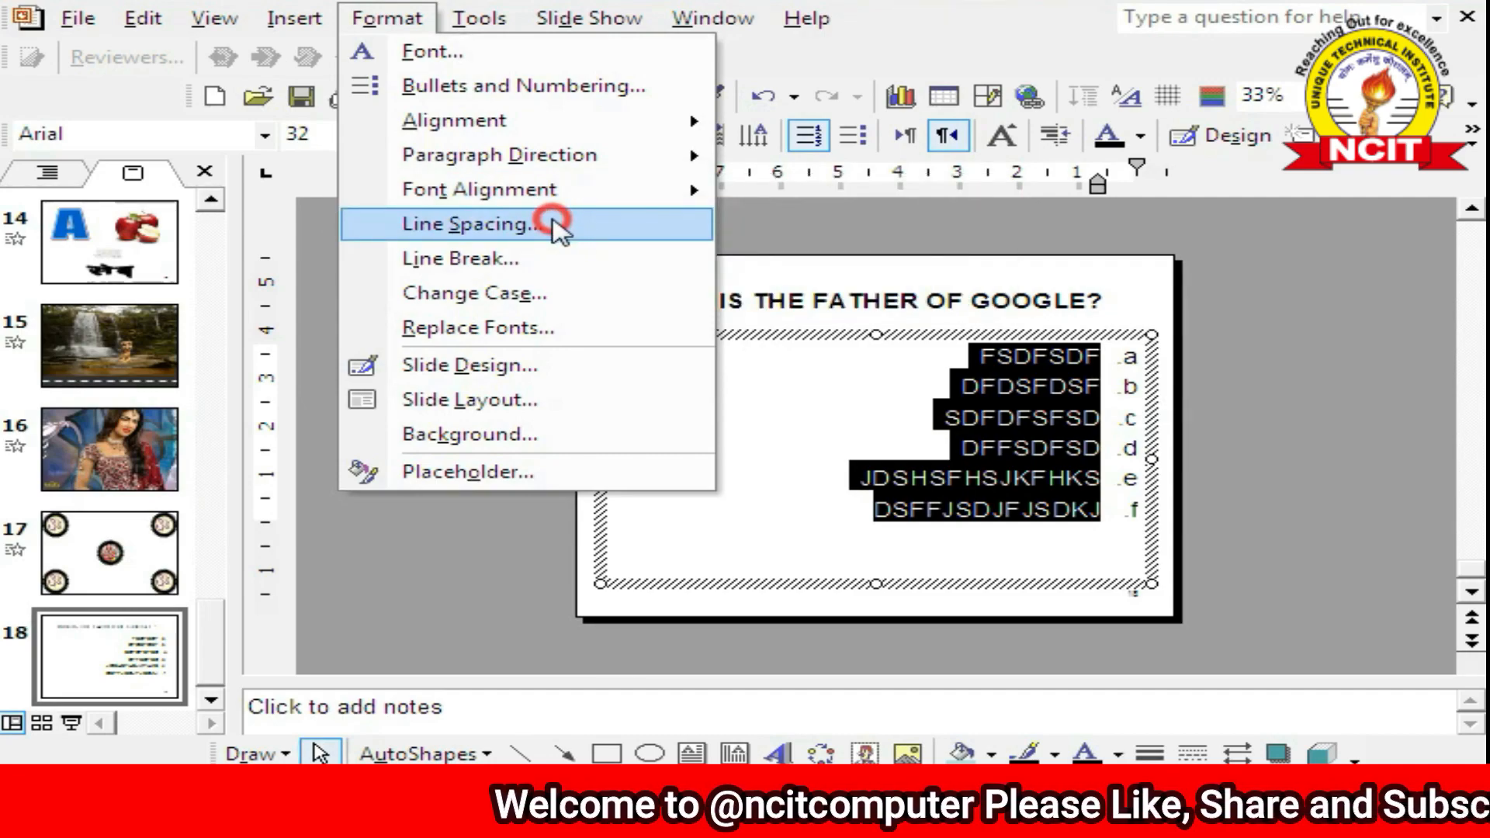
Preview a line spacing of 1.15 lines on the selected list, keeping Lines as the unit.
{"action": "left_click", "coordinate": [553, 224]}
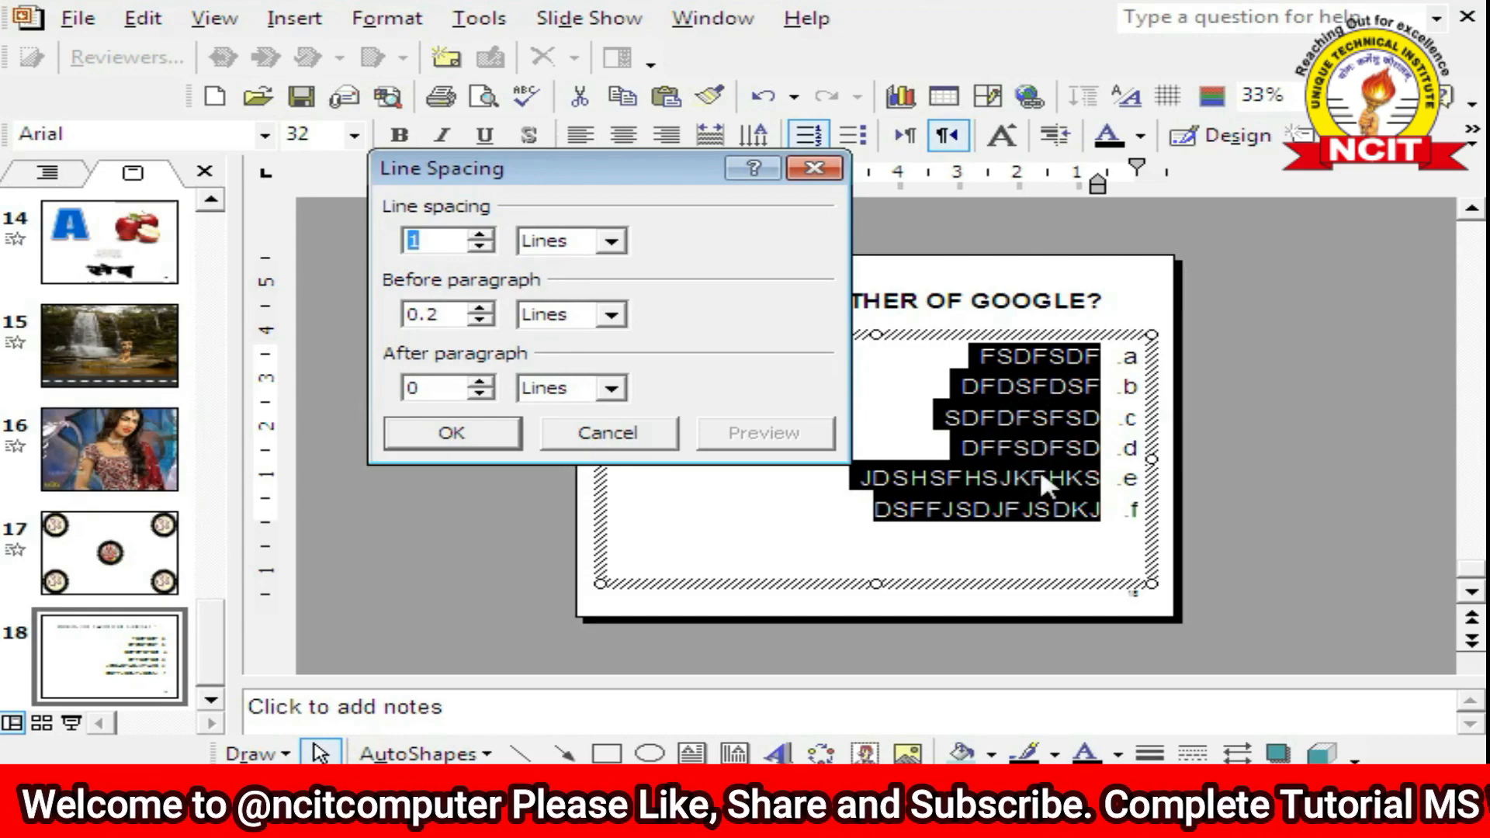
{"action": "left_click", "coordinate": [480, 234]}
{"action": "left_click", "coordinate": [481, 234]}
{"action": "left_click", "coordinate": [767, 440]}
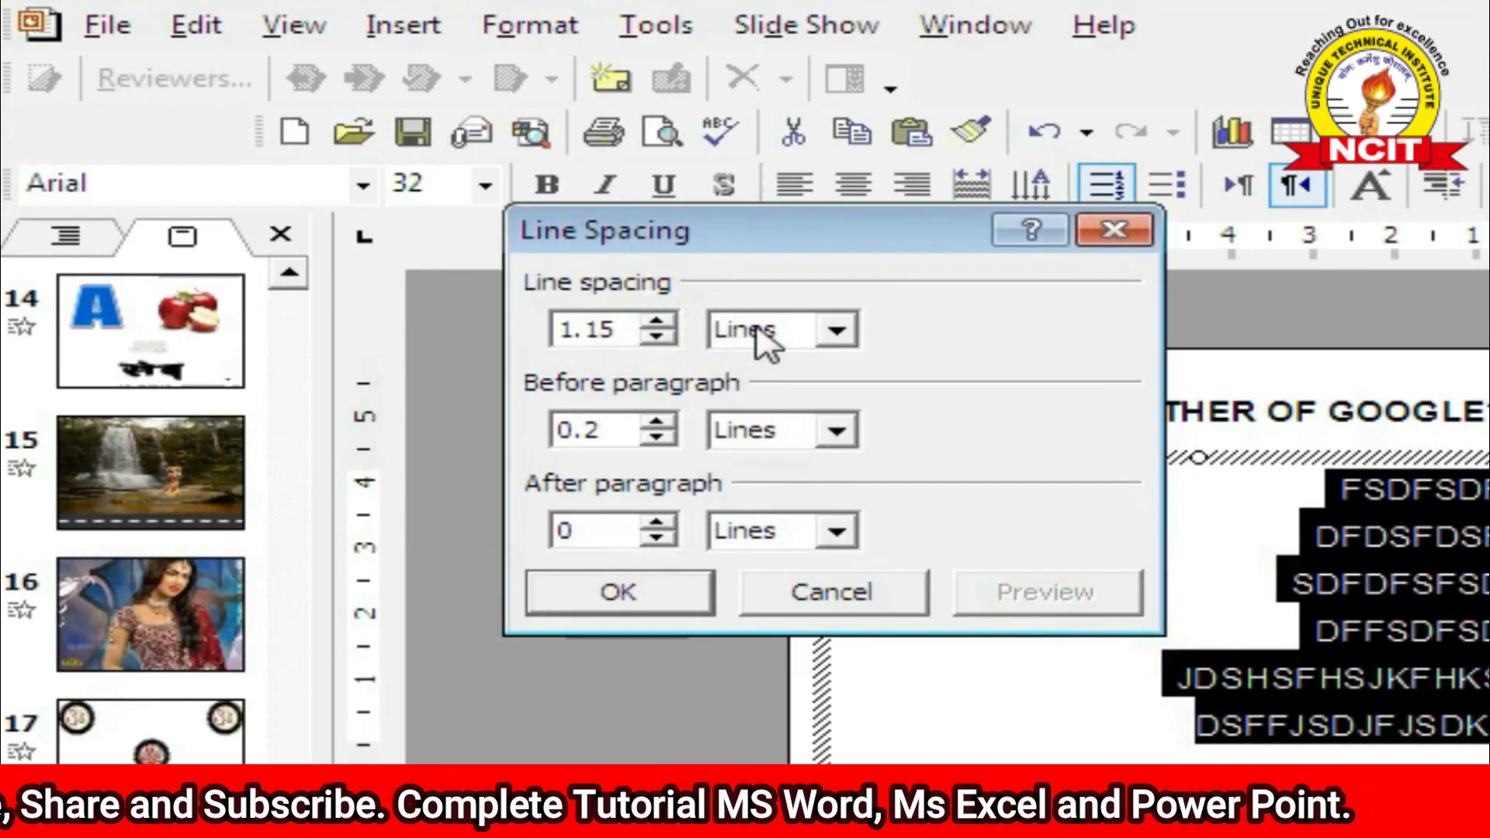
{"action": "left_click", "coordinate": [764, 334]}
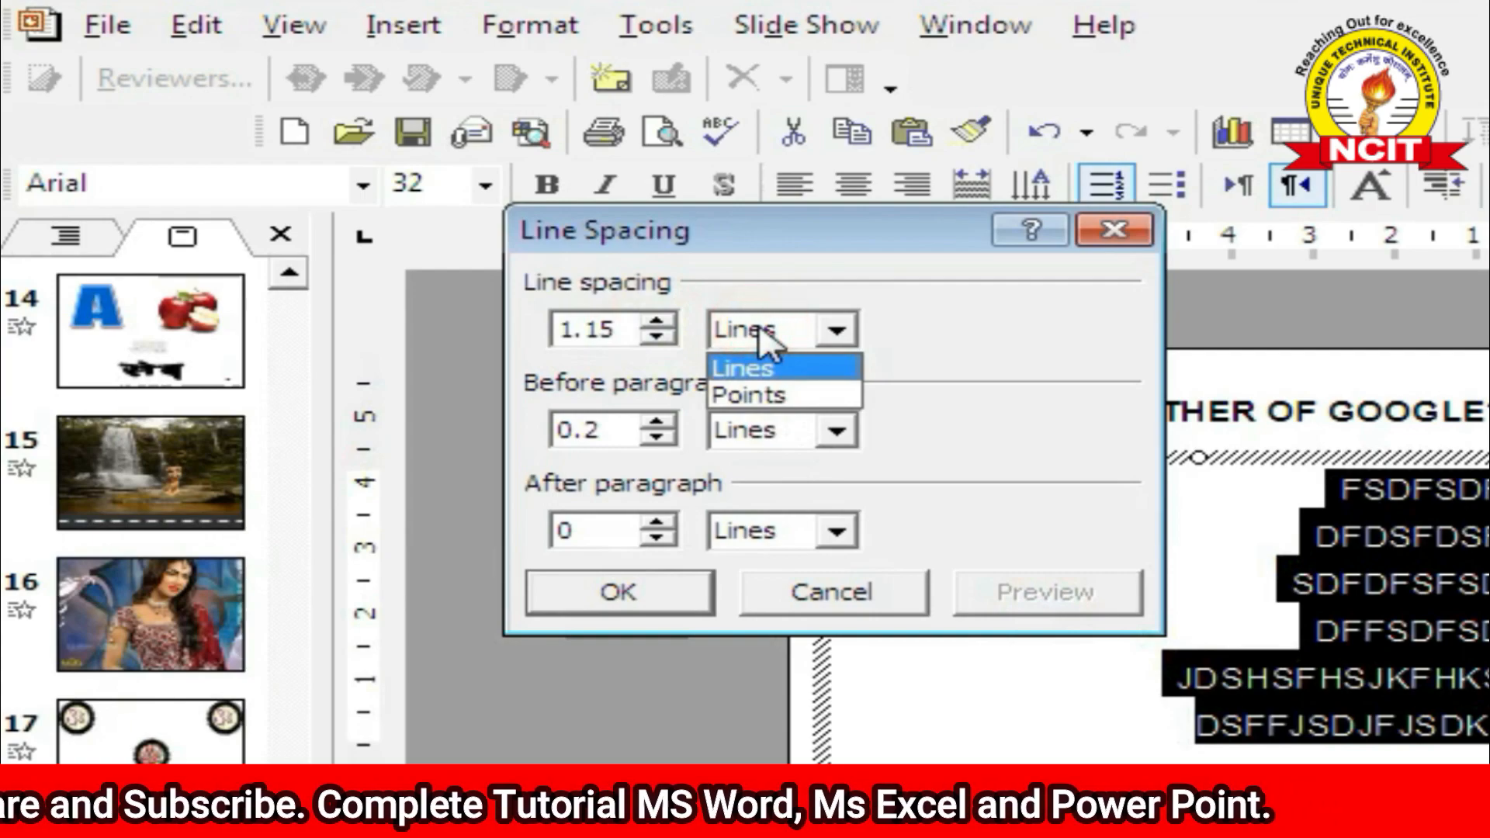
{"action": "left_click", "coordinate": [760, 331]}
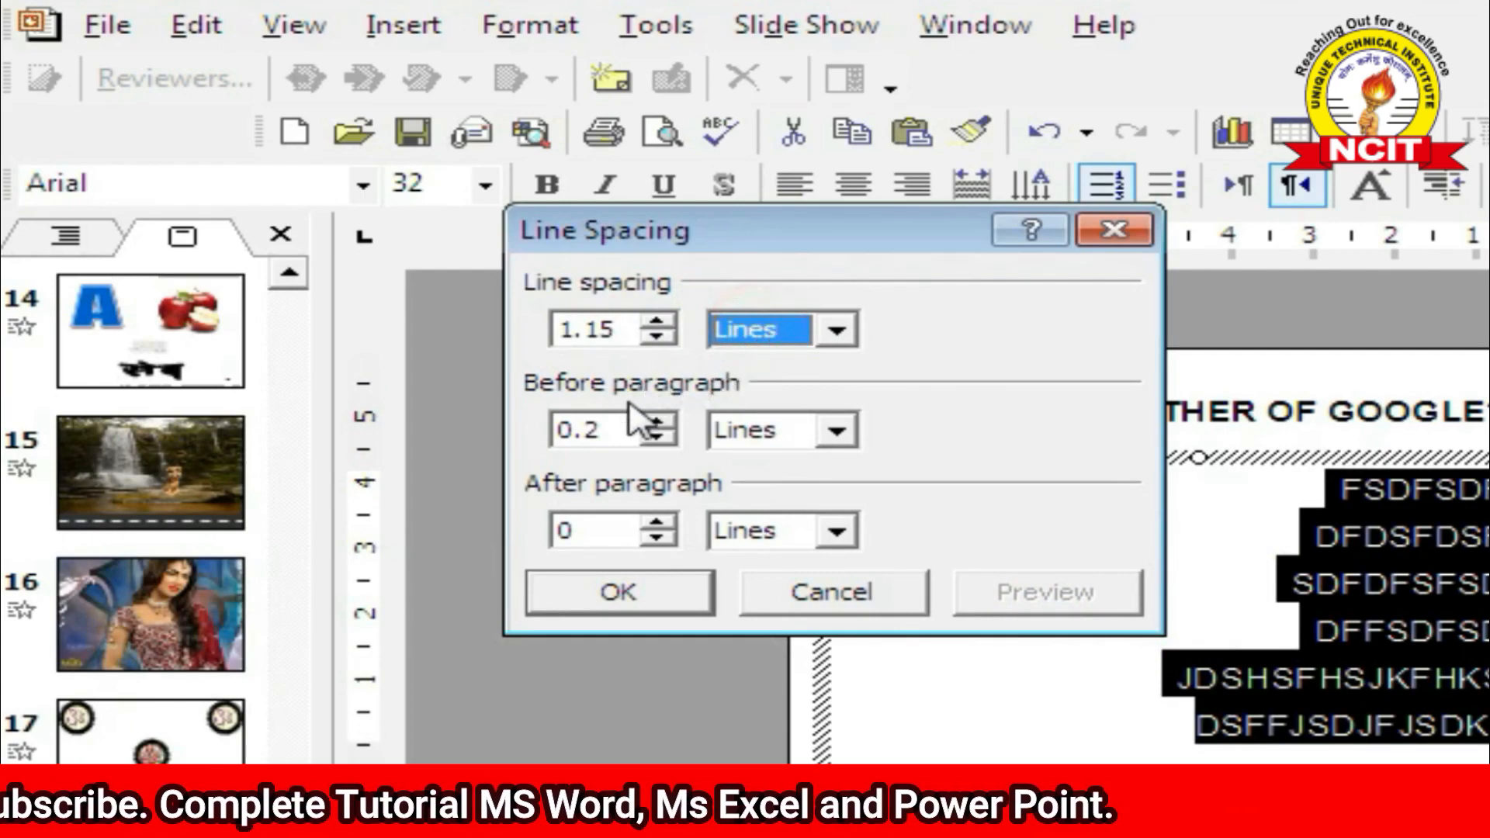
Preview paragraph spacing of 0.25 lines before and 0.05 lines after on the list, and discard the spacing changes.
{"action": "left_click", "coordinate": [621, 431]}
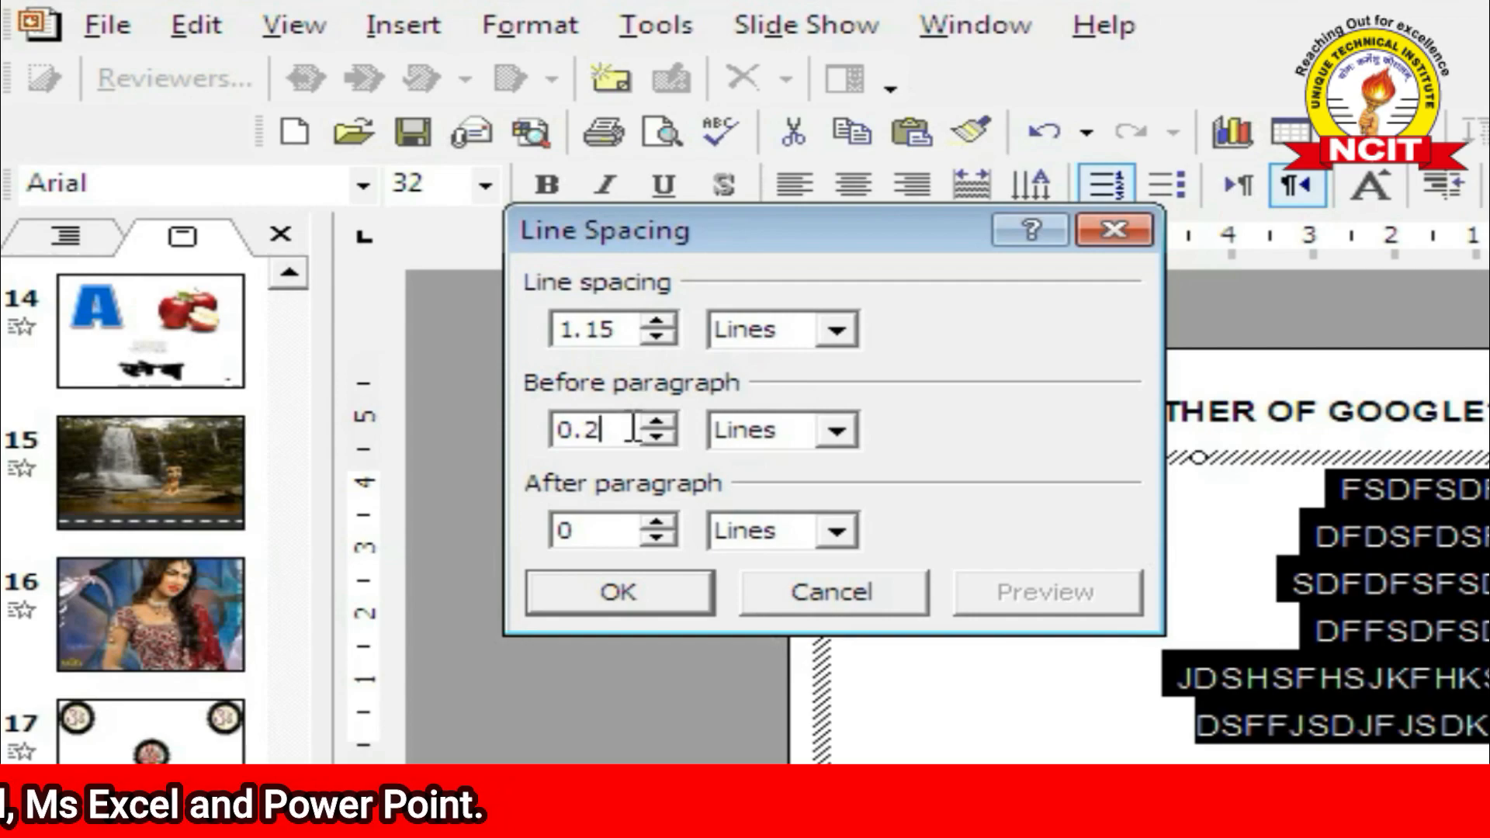
{"action": "left_click", "coordinate": [619, 531]}
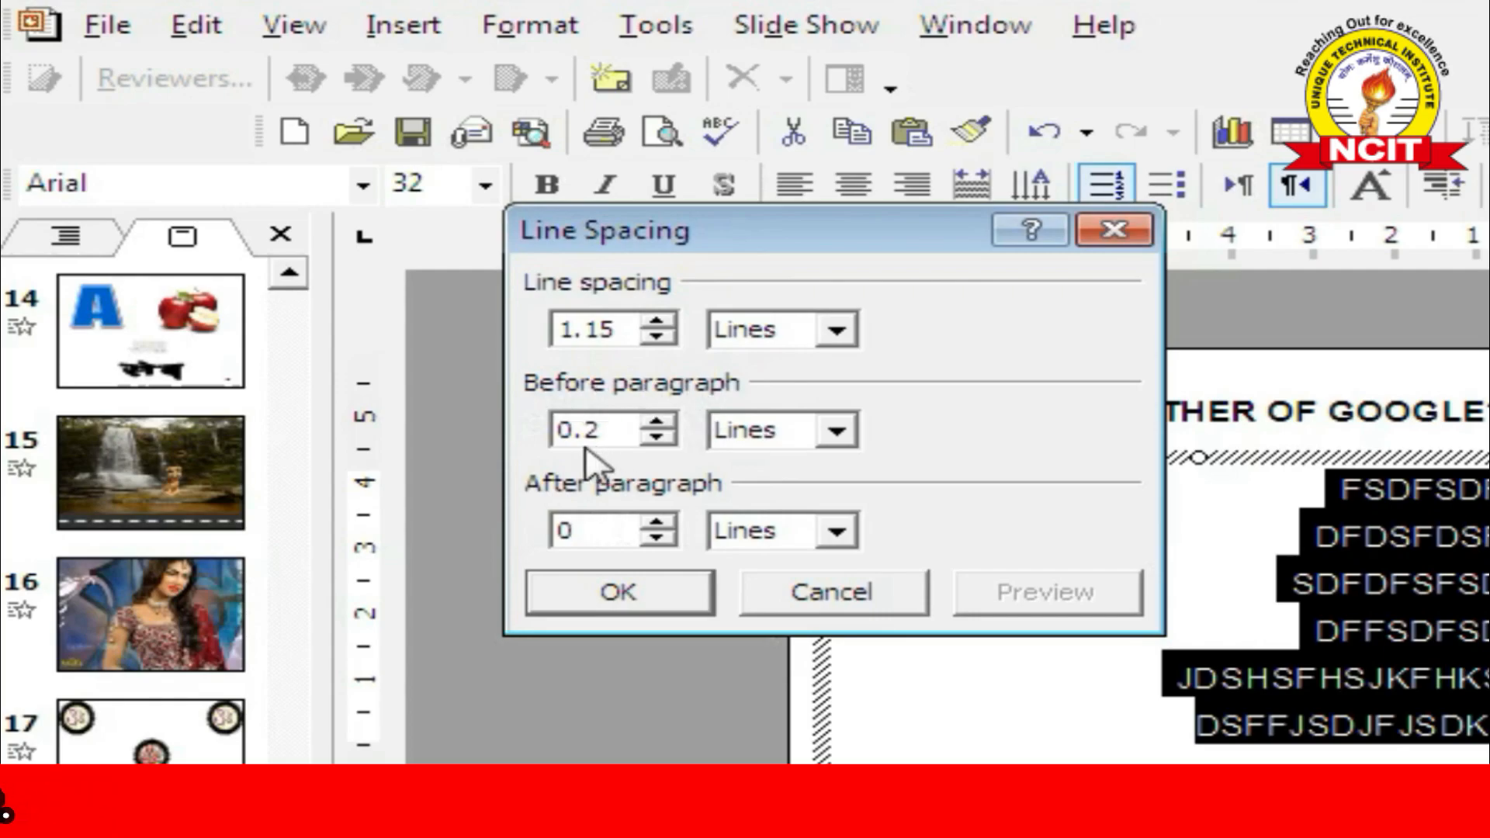
{"action": "left_click", "coordinate": [657, 422]}
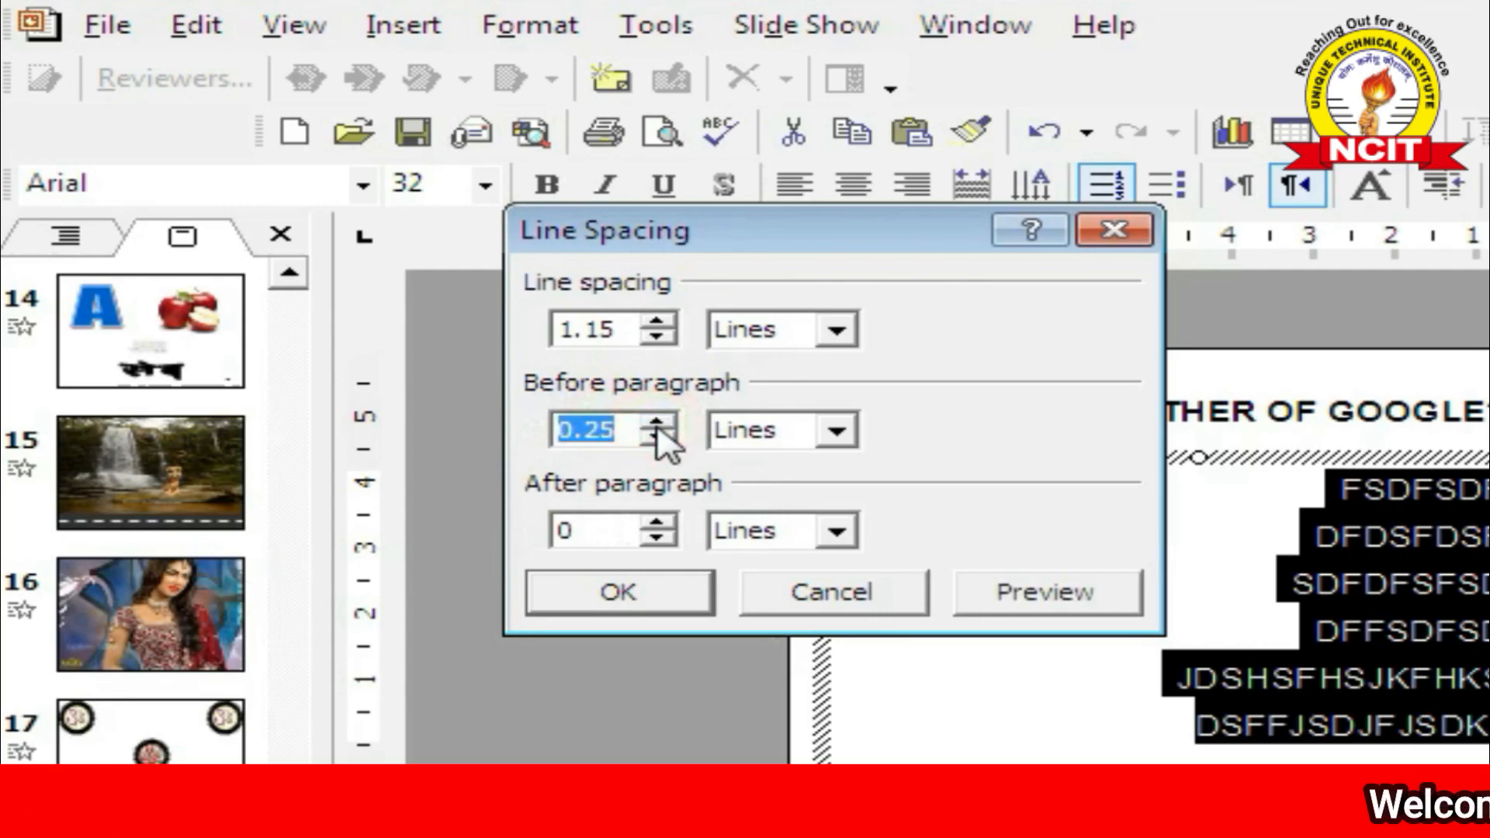
{"action": "left_click", "coordinate": [574, 531]}
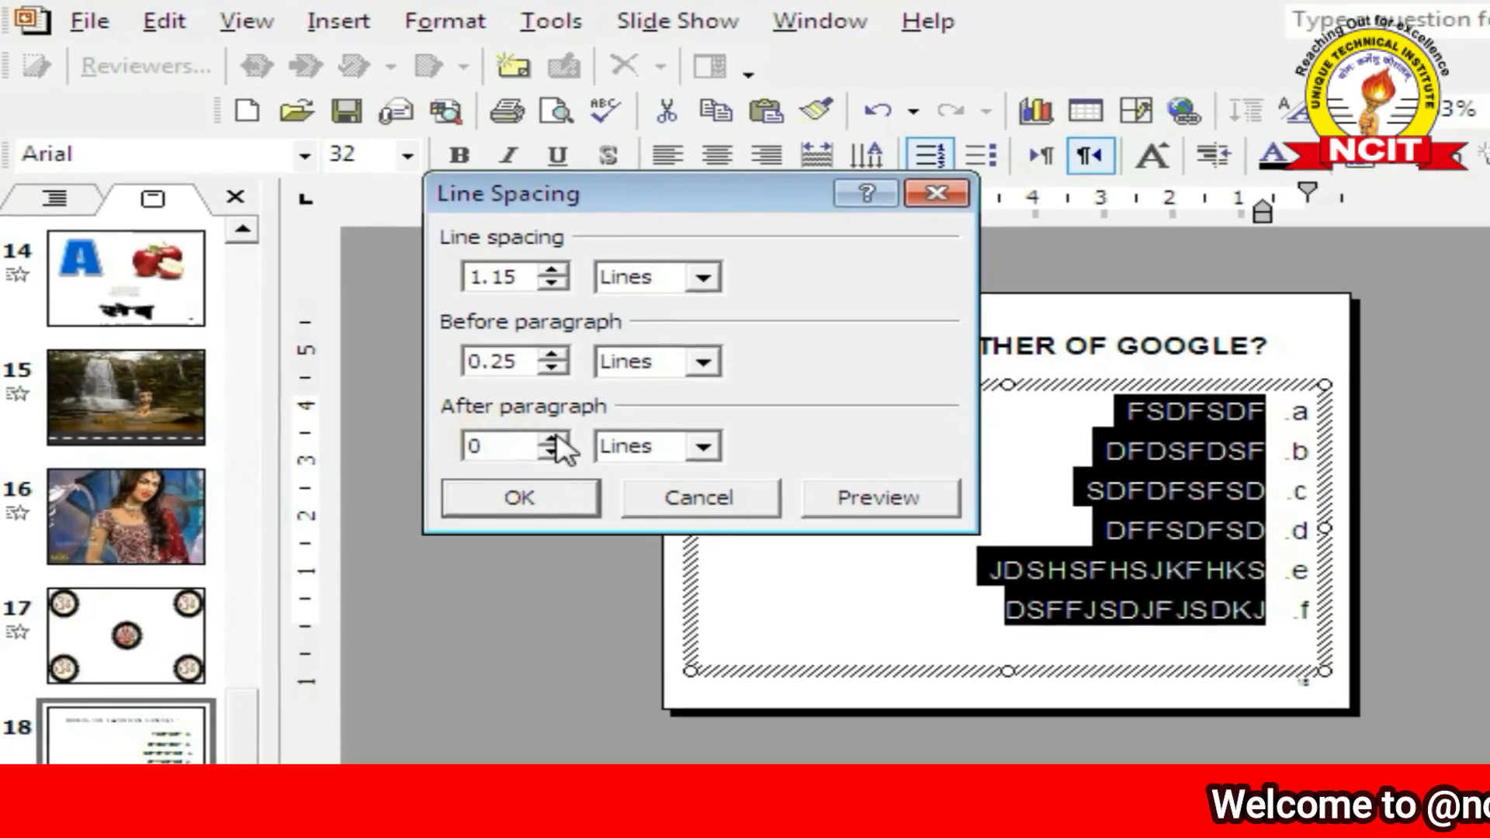
{"action": "left_click", "coordinate": [553, 441]}
{"action": "left_click", "coordinate": [837, 497]}
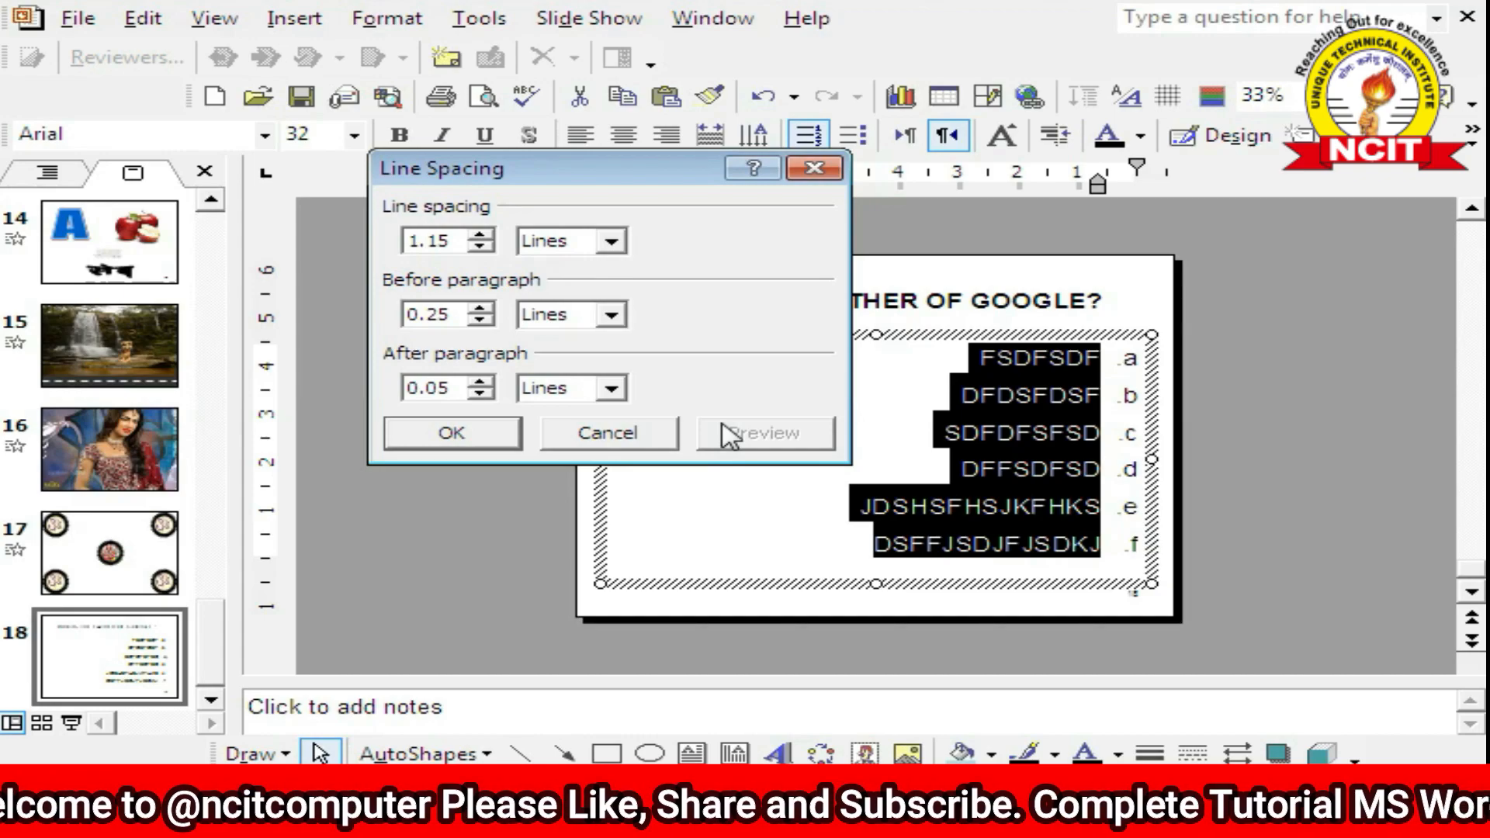
{"action": "left_click", "coordinate": [608, 432]}
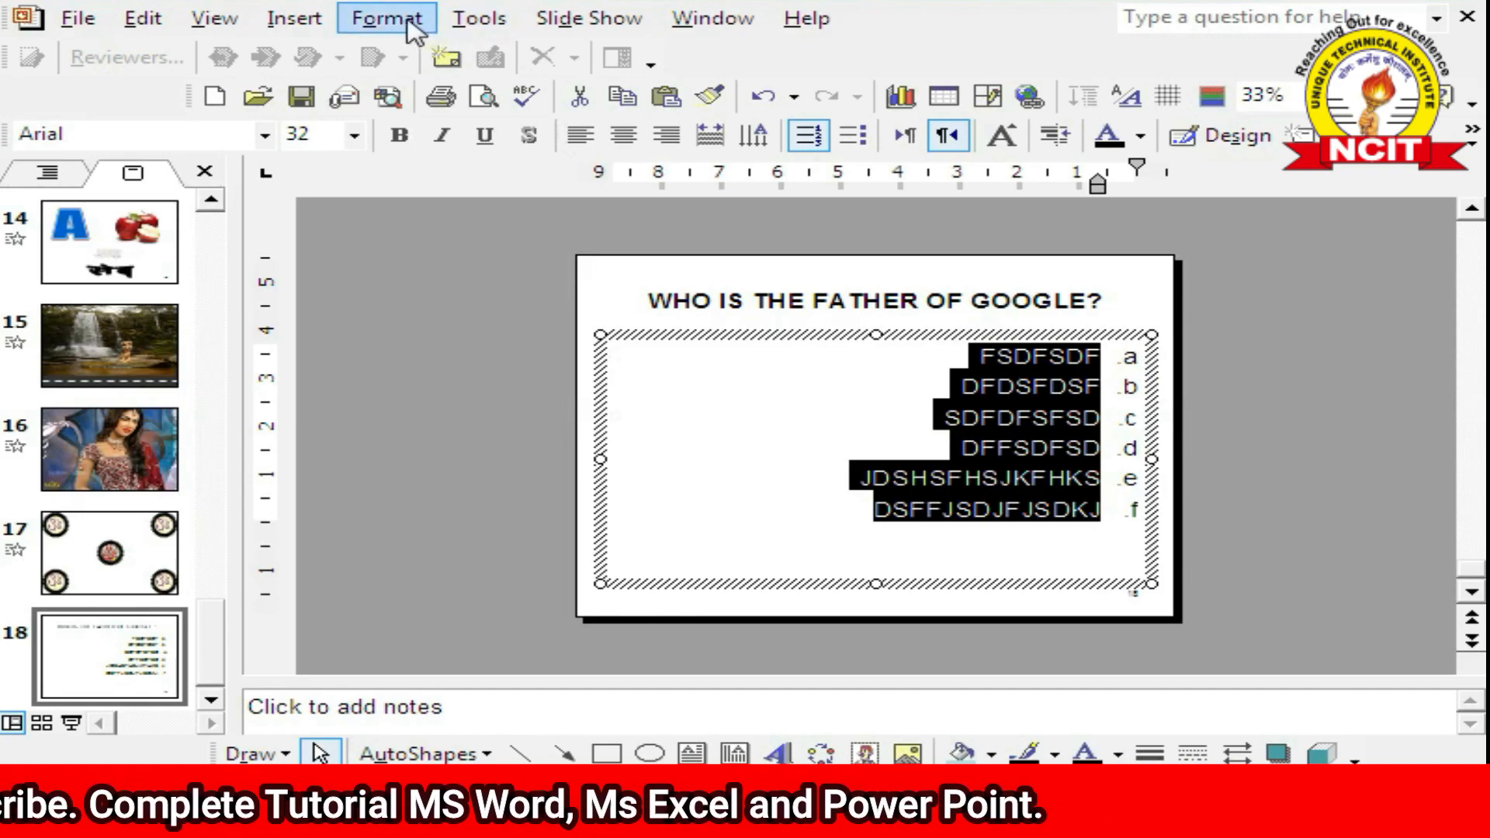
Left-align the selected list items and accept the existing Asian line break settings.
{"action": "left_click", "coordinate": [579, 136]}
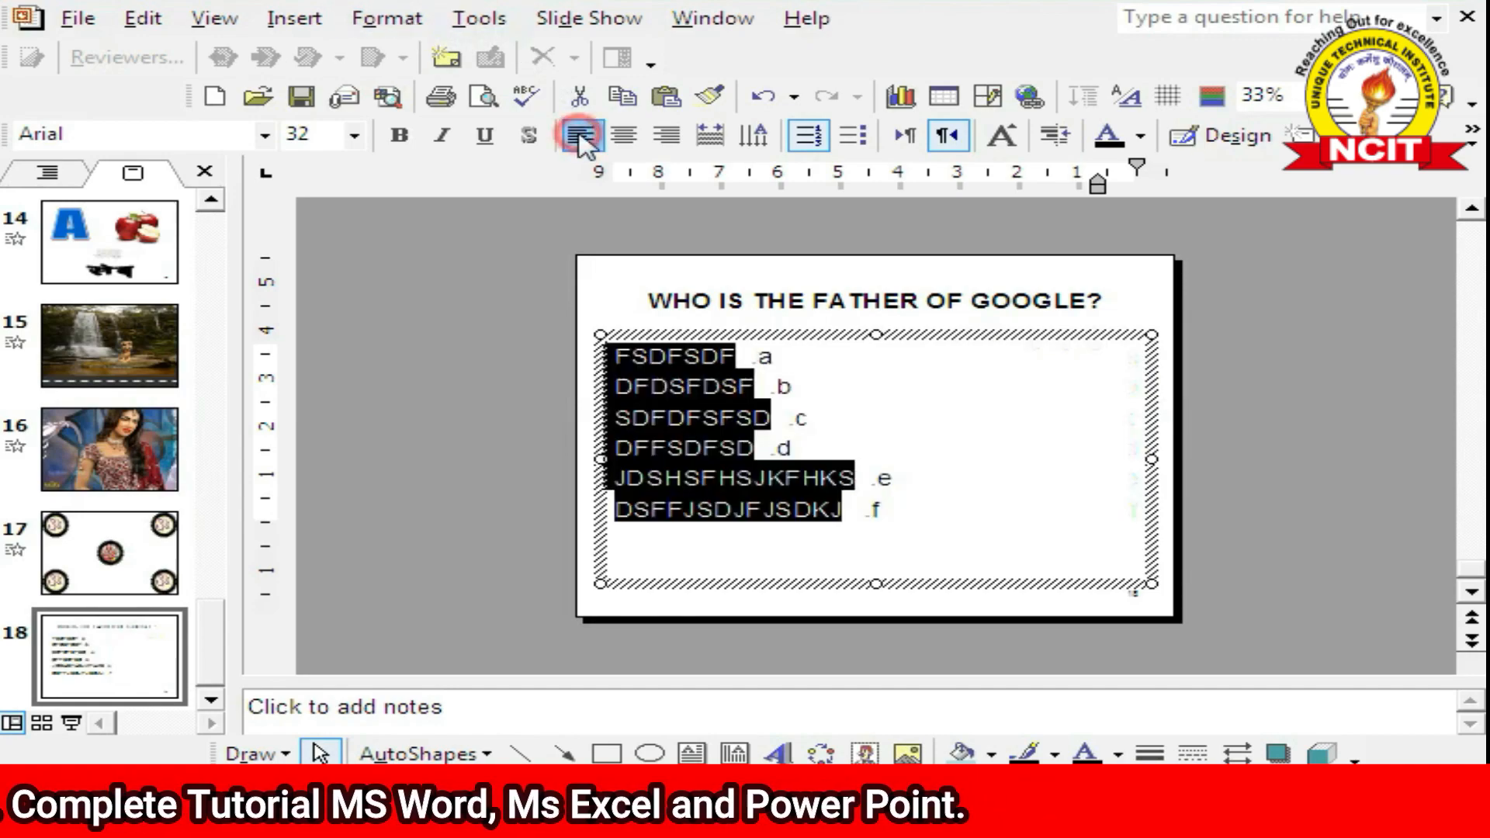
{"action": "left_click", "coordinate": [365, 17]}
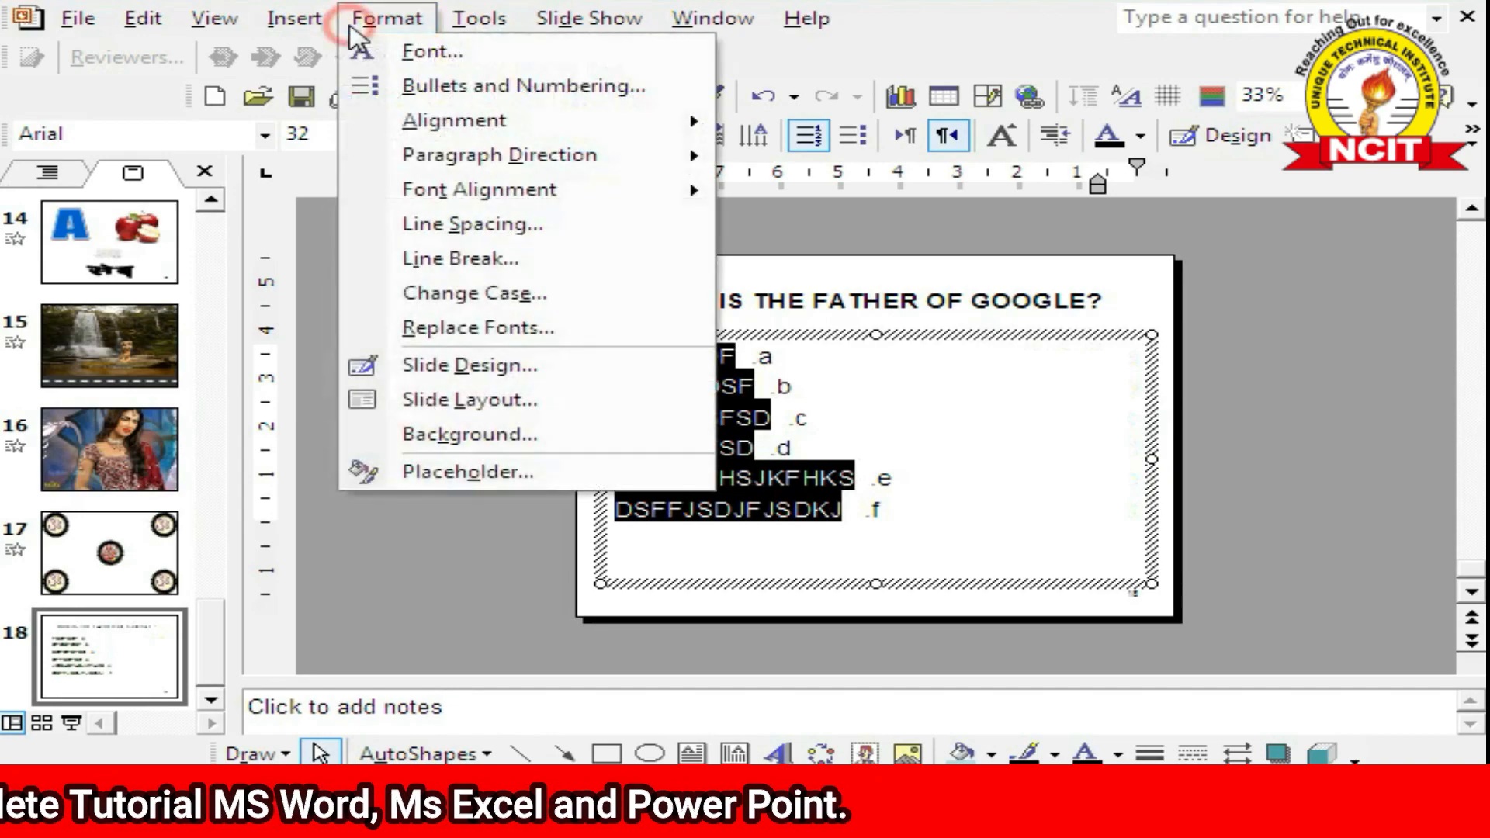
{"action": "left_click", "coordinate": [435, 260]}
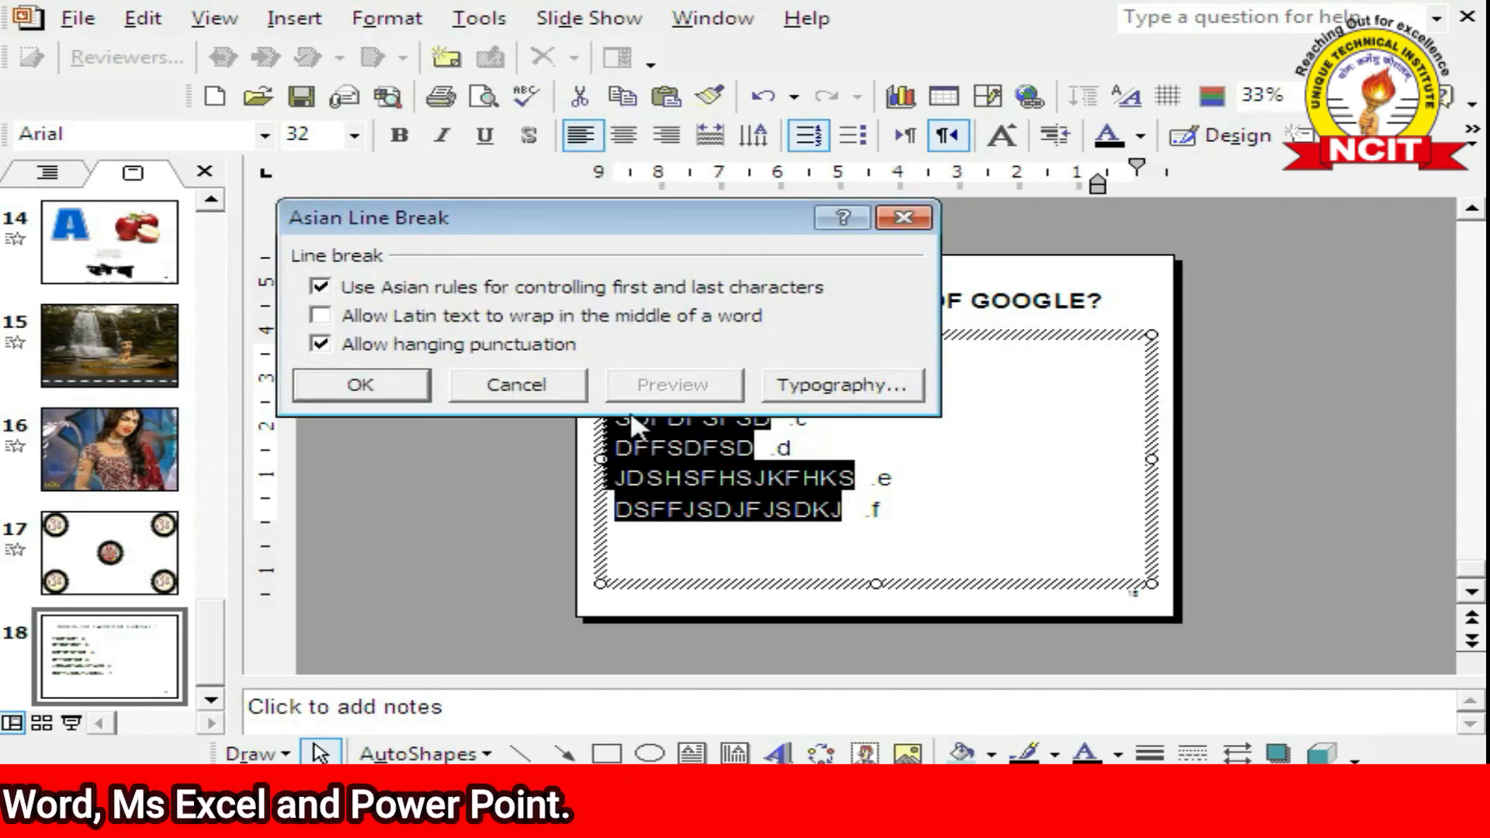
{"action": "left_click", "coordinate": [383, 386]}
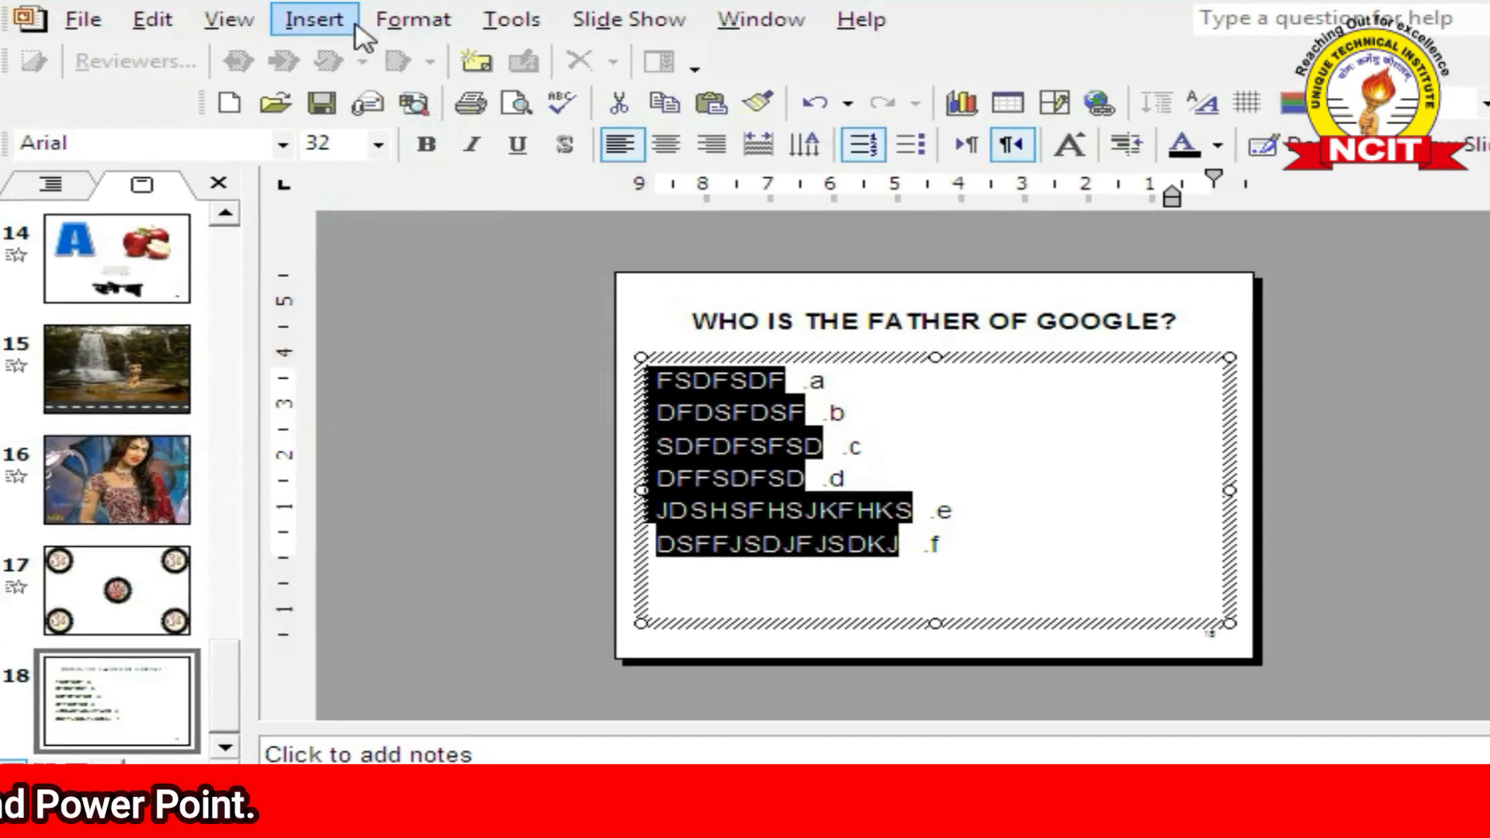
Try the lowercase, UPPERCASE, Title Case and tOGGLE cASE options for the selected list without applying any.
{"action": "left_click", "coordinate": [388, 18]}
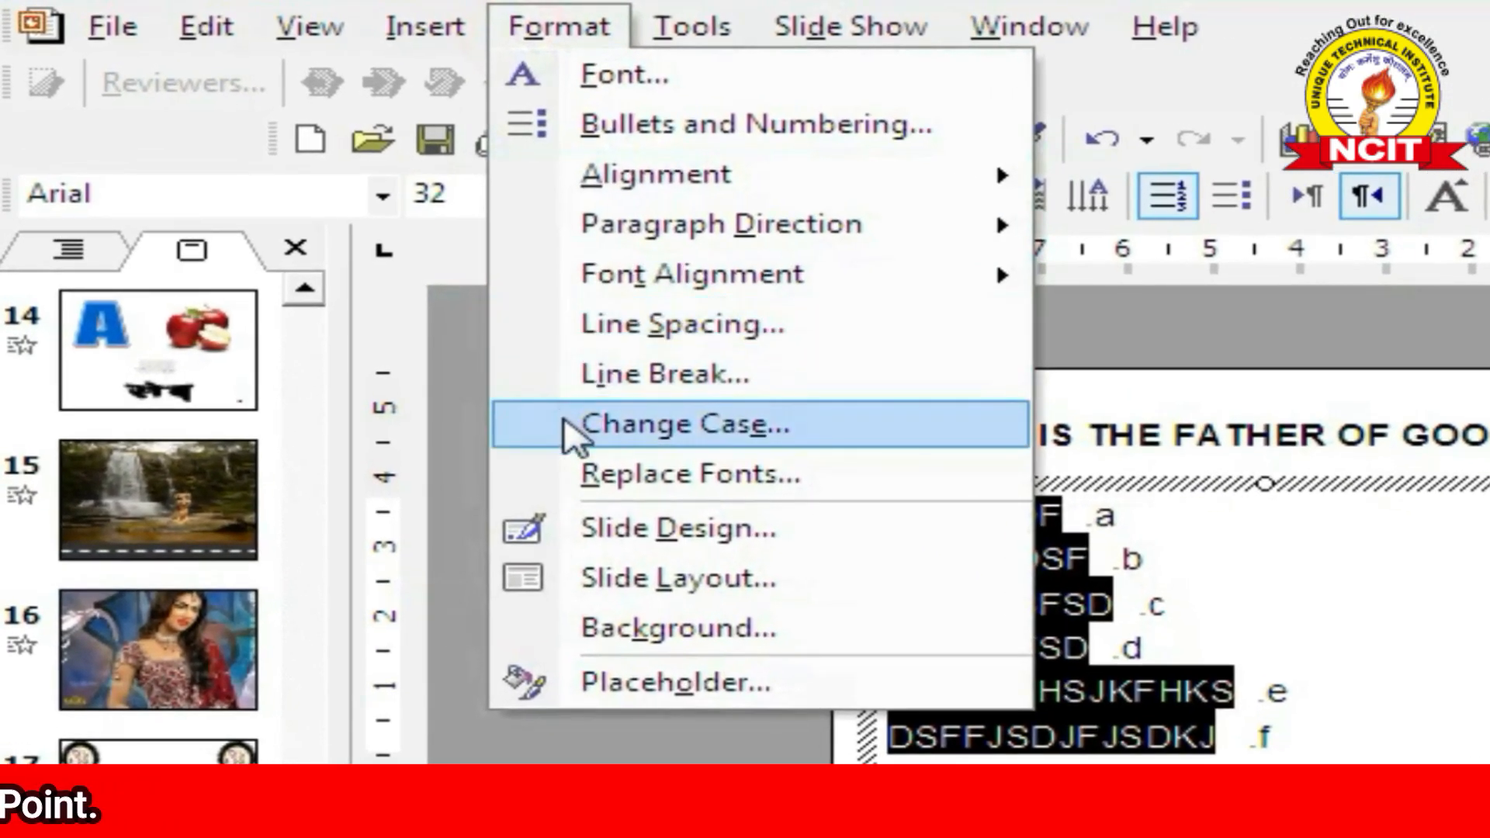
{"action": "left_click", "coordinate": [573, 432]}
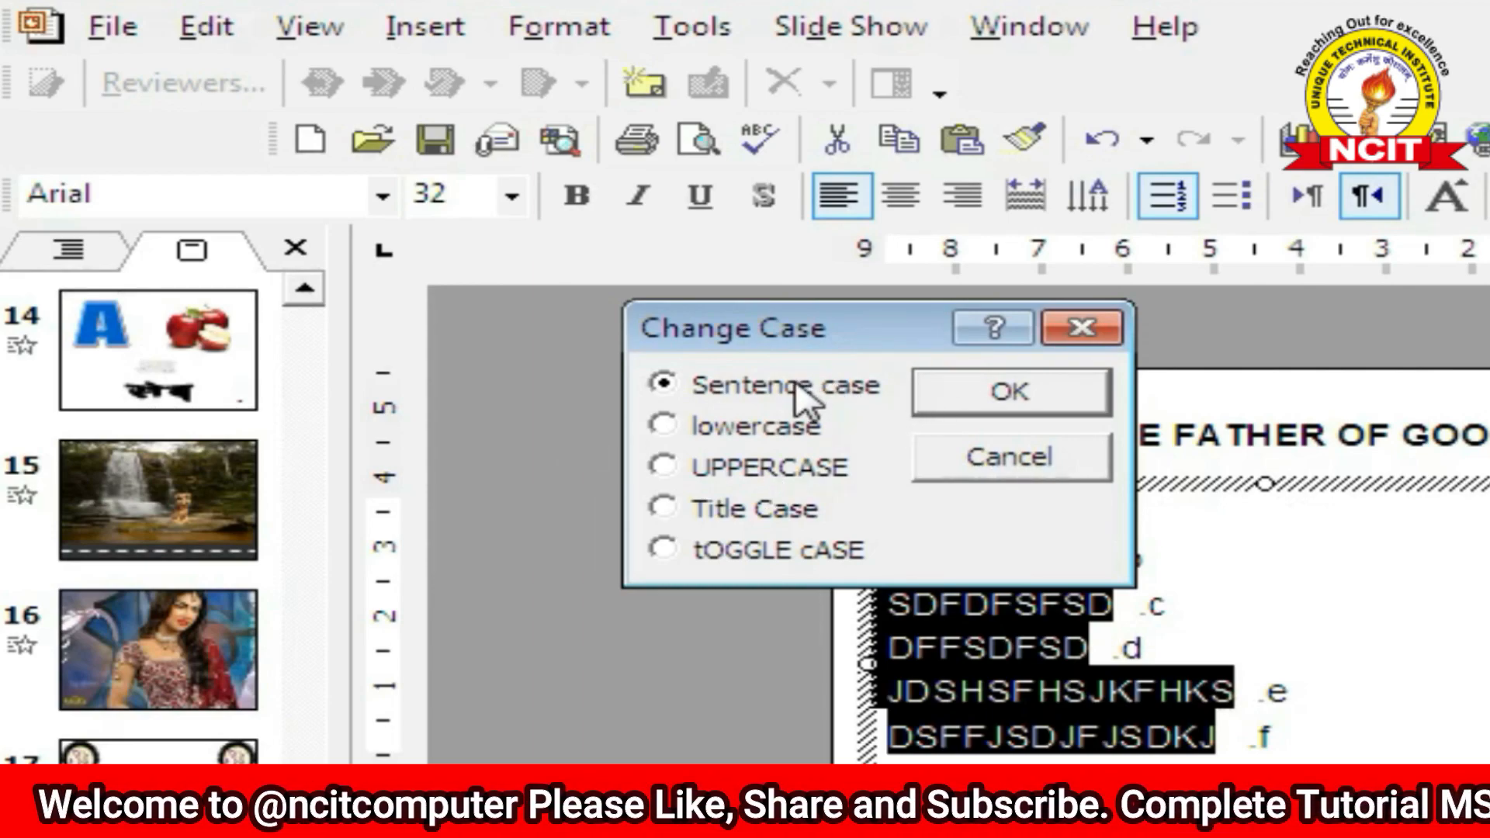
{"action": "left_click", "coordinate": [708, 425]}
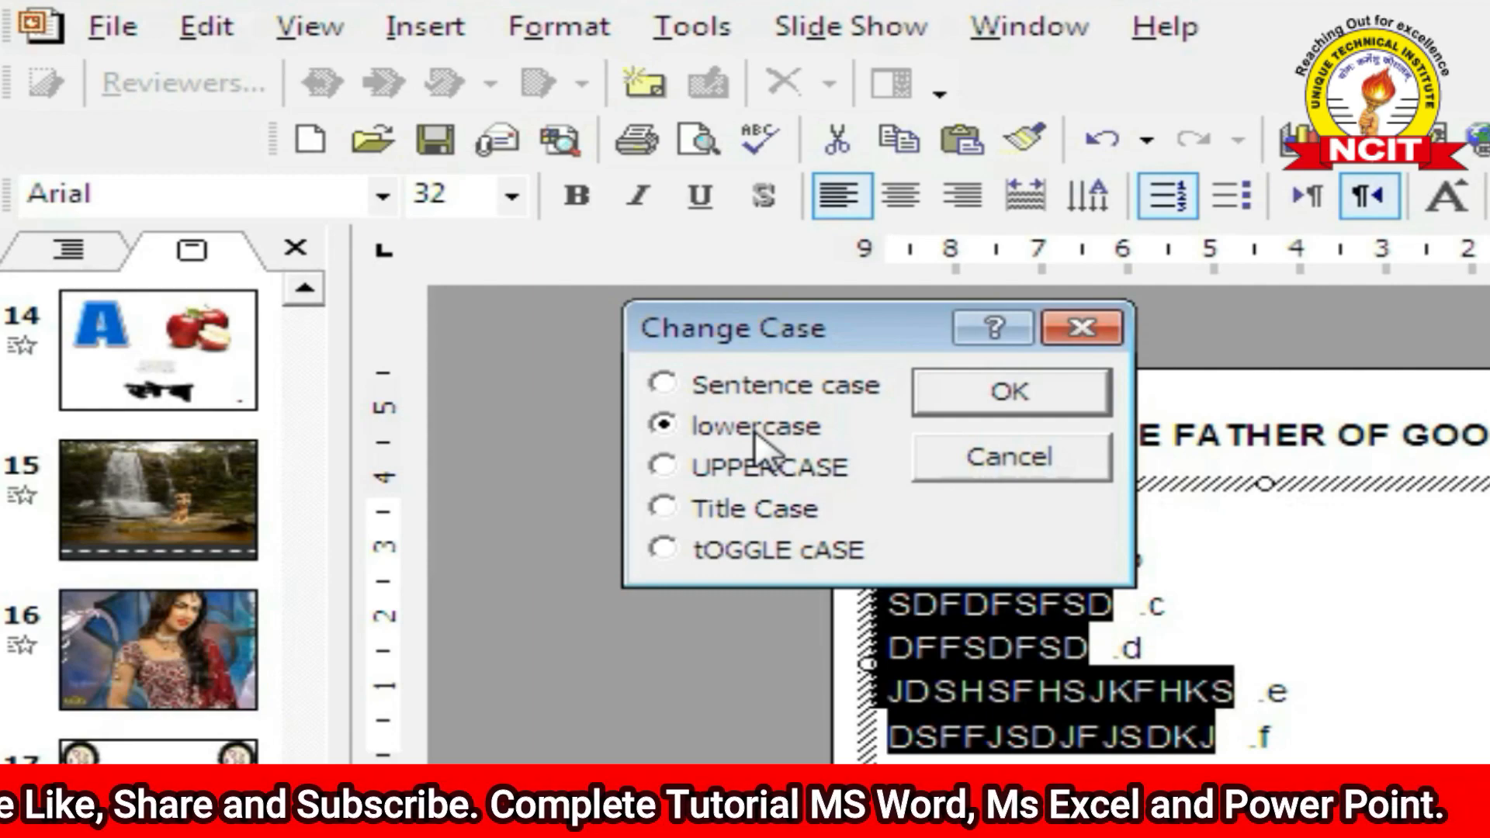
{"action": "left_click", "coordinate": [757, 468]}
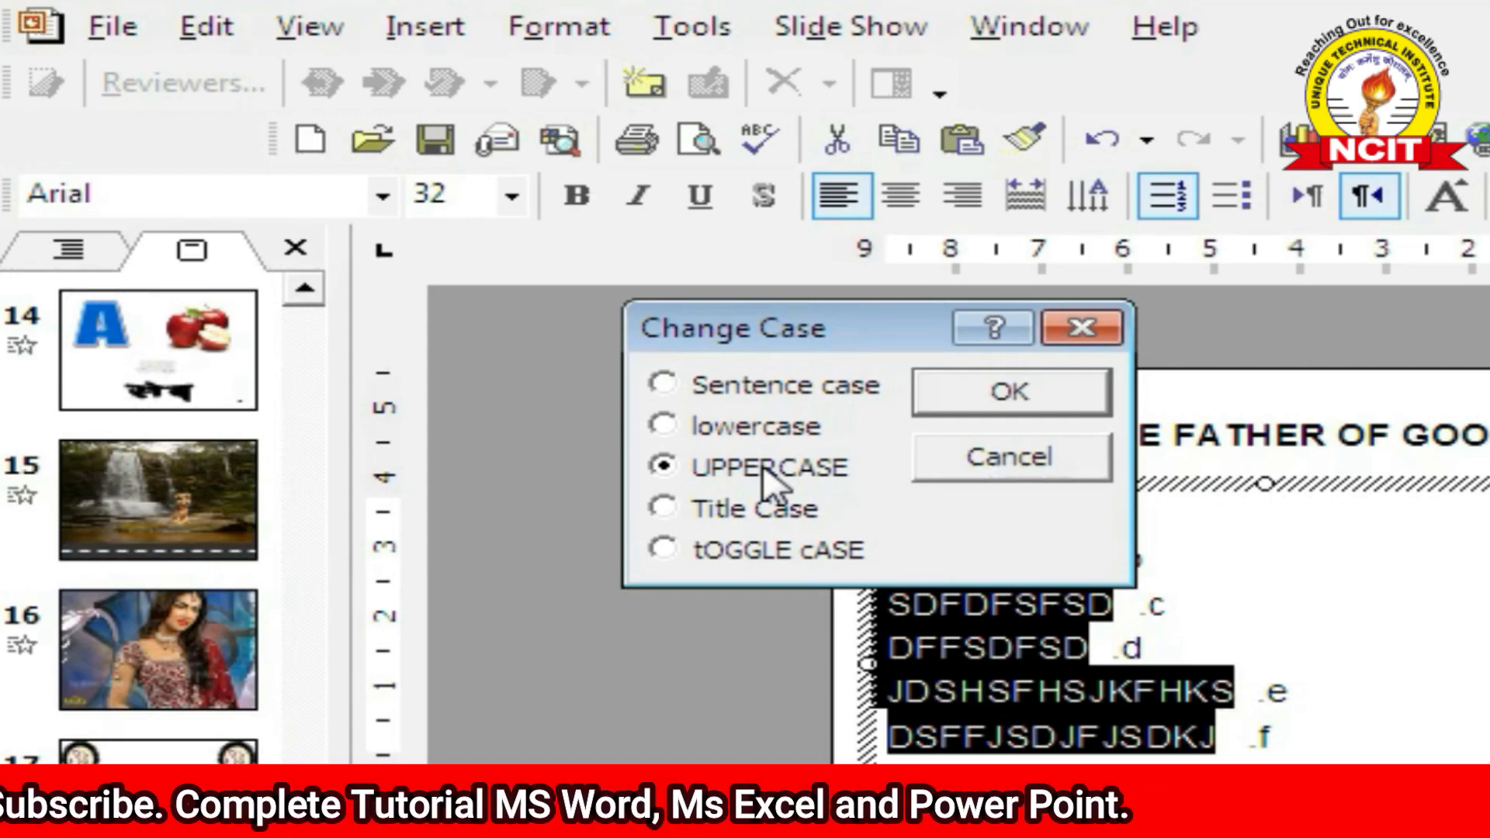
{"action": "left_click", "coordinate": [768, 510]}
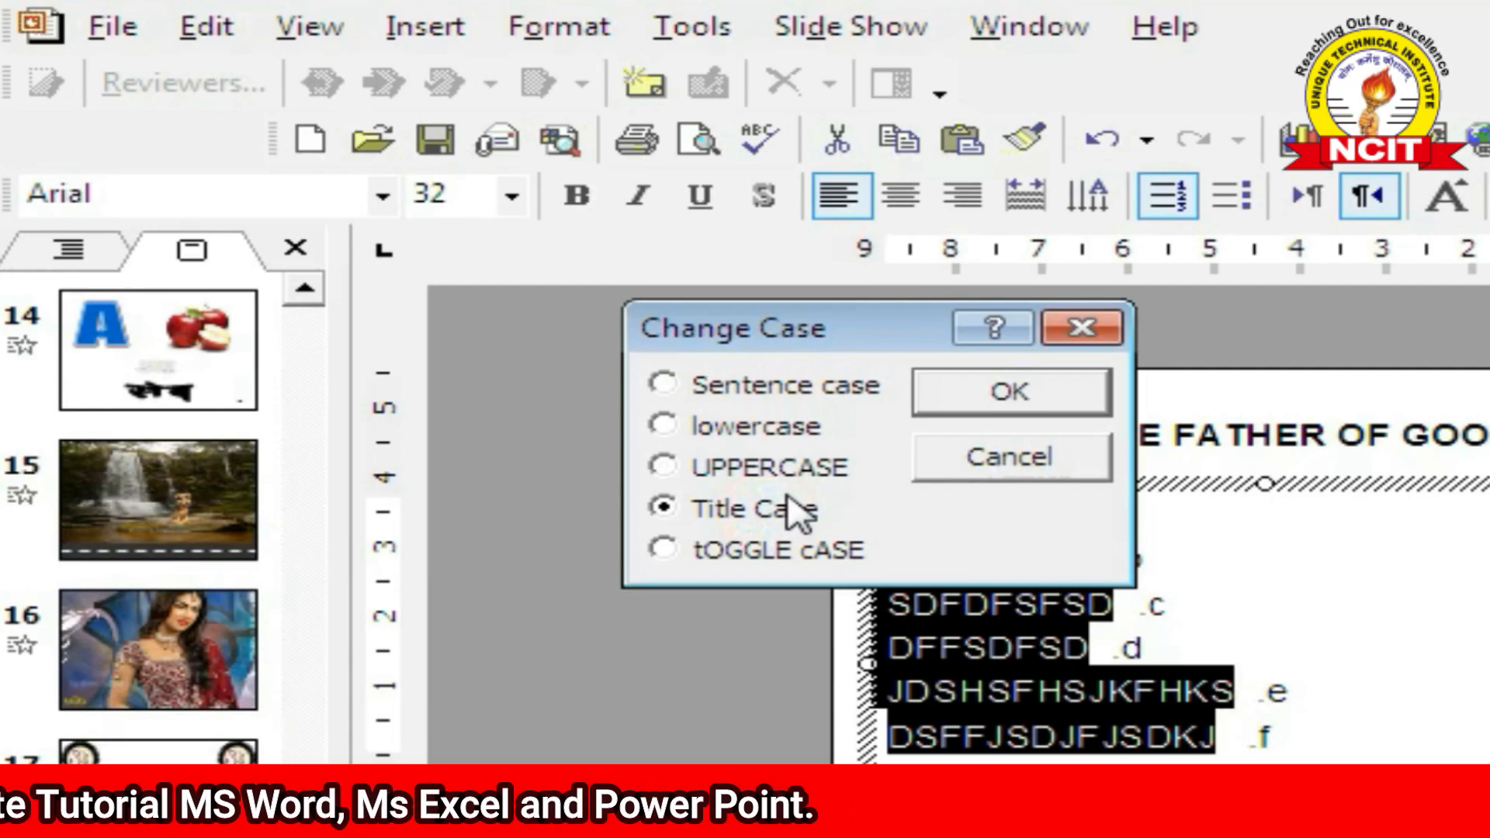
{"action": "left_click", "coordinate": [763, 551]}
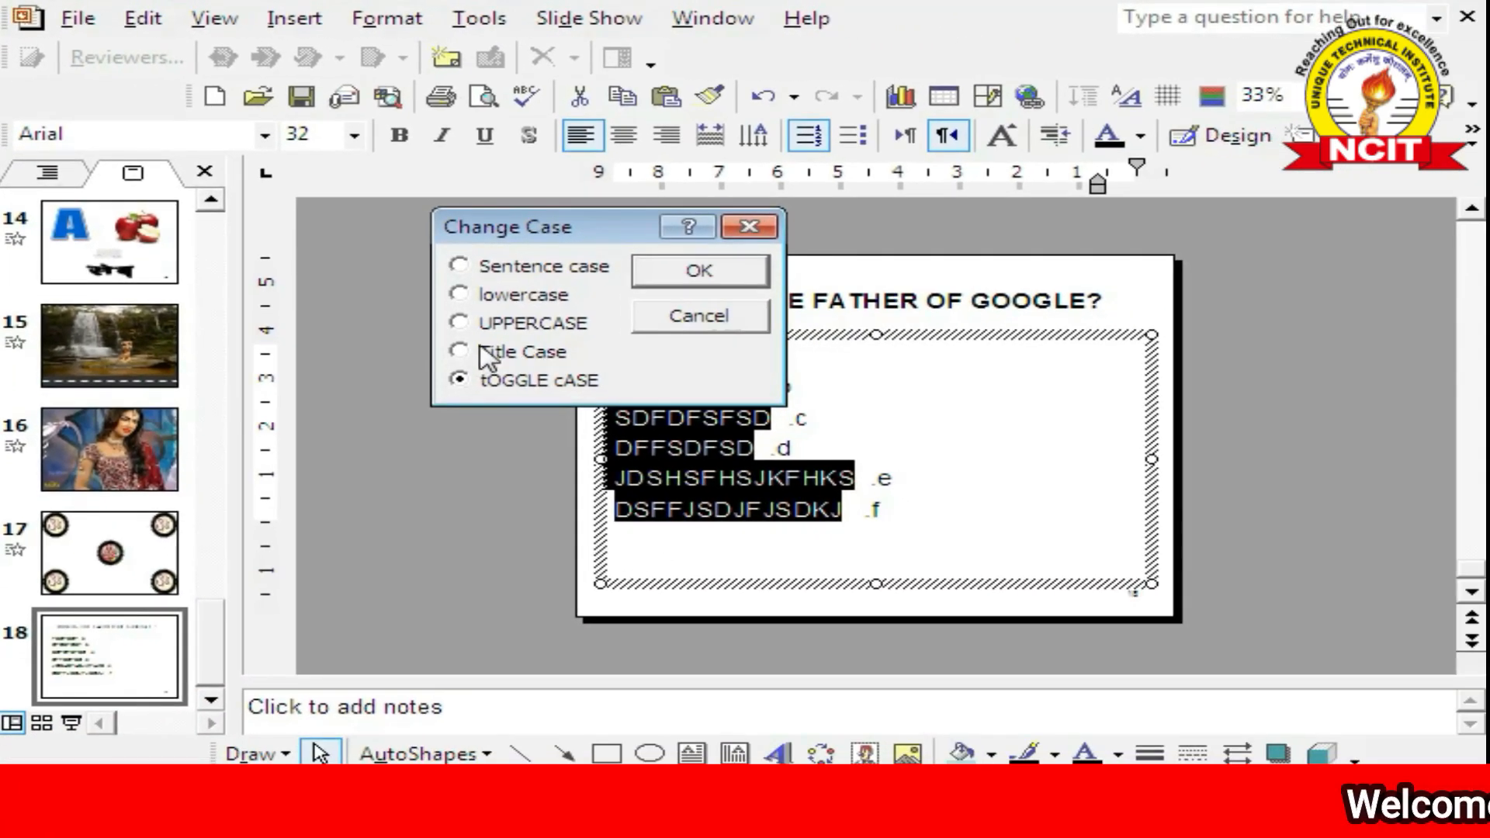
{"action": "left_click", "coordinate": [654, 320]}
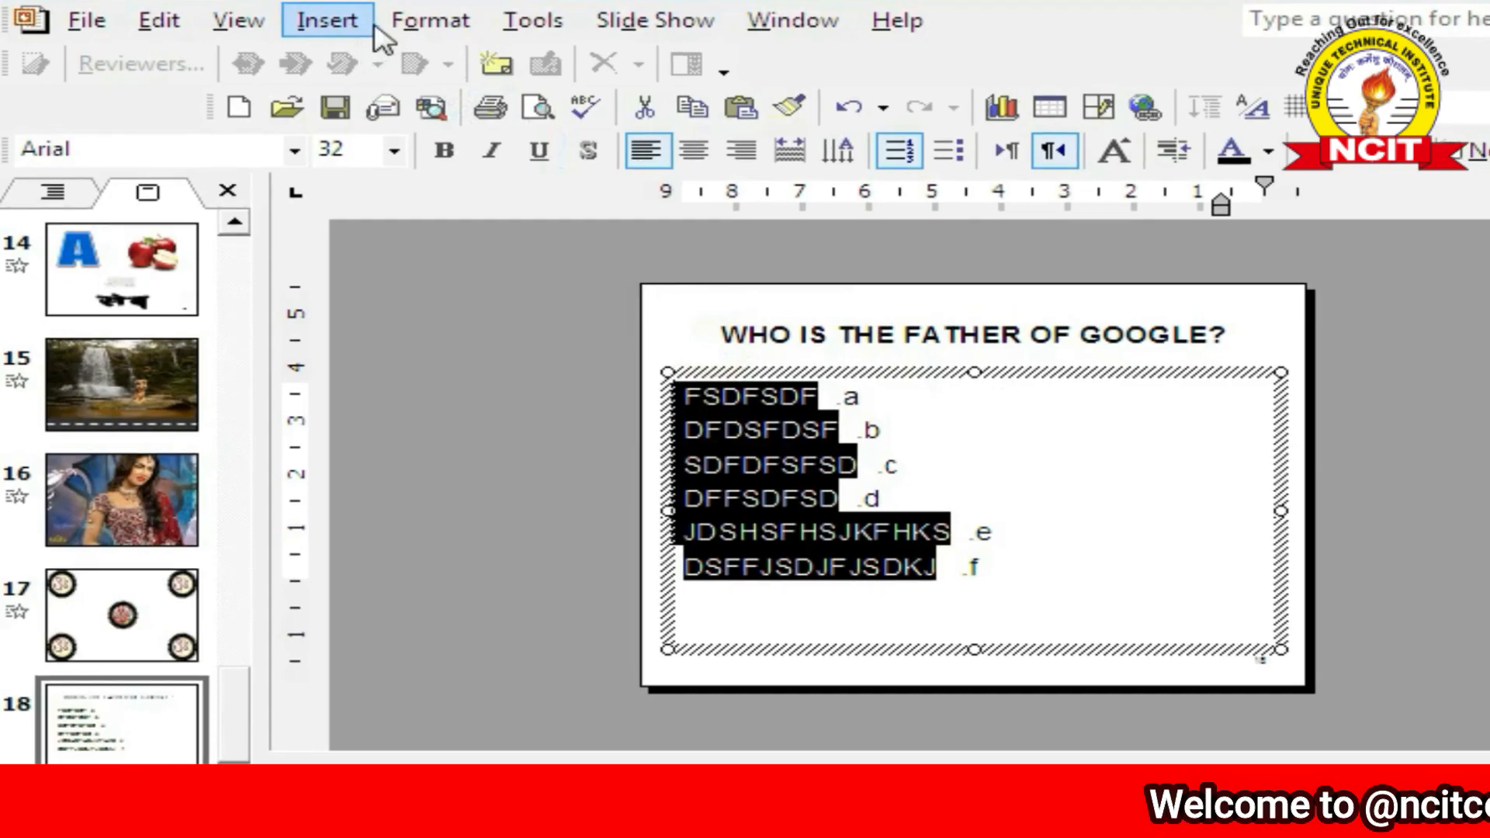
Set the paragraph direction of the selected answer list to left-to-right.
{"action": "left_click", "coordinate": [386, 18]}
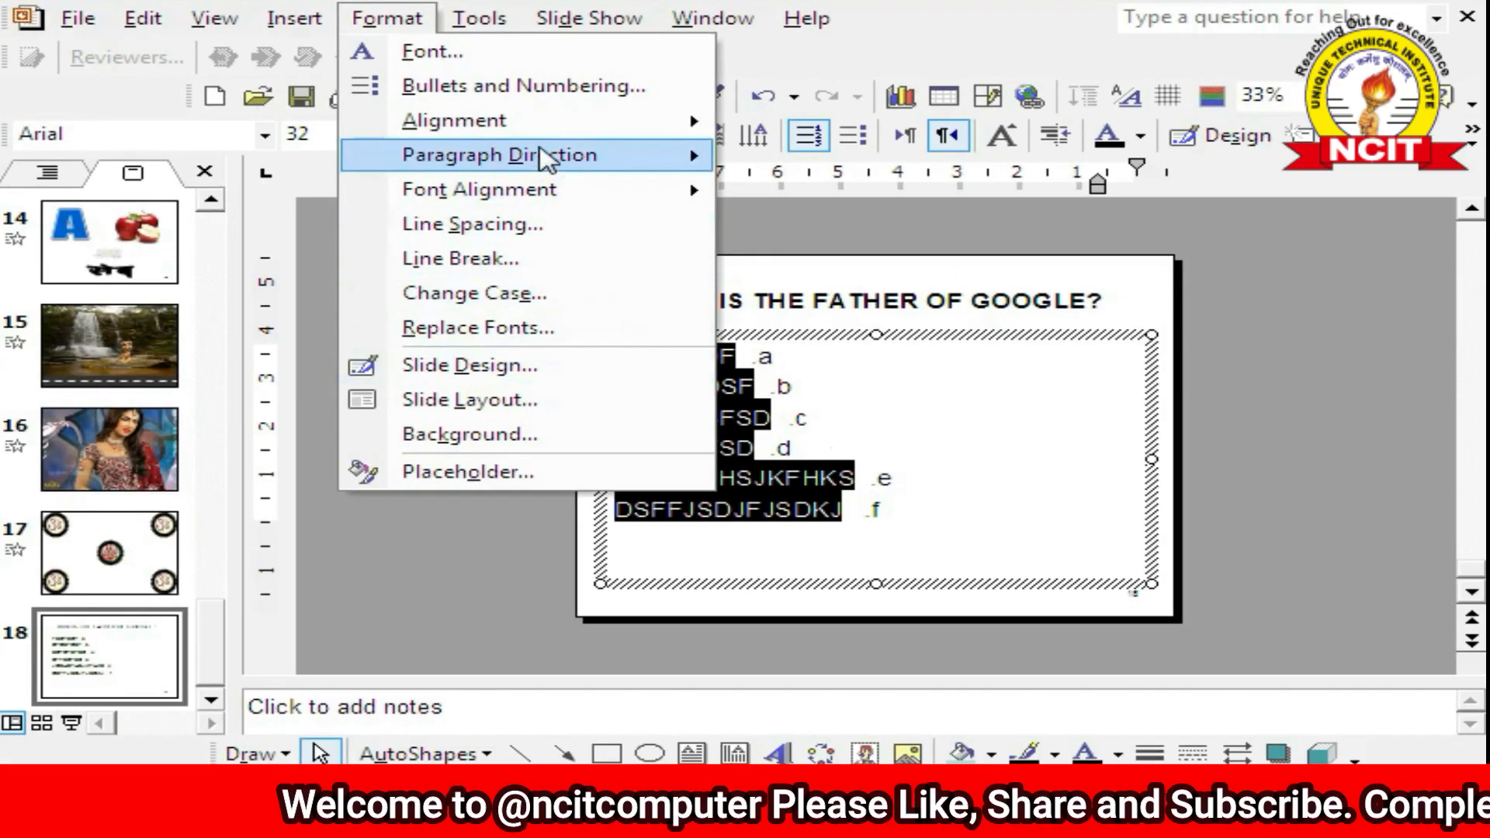
{"action": "mouse_move", "coordinate": [706, 199]}
{"action": "left_click", "coordinate": [786, 161]}
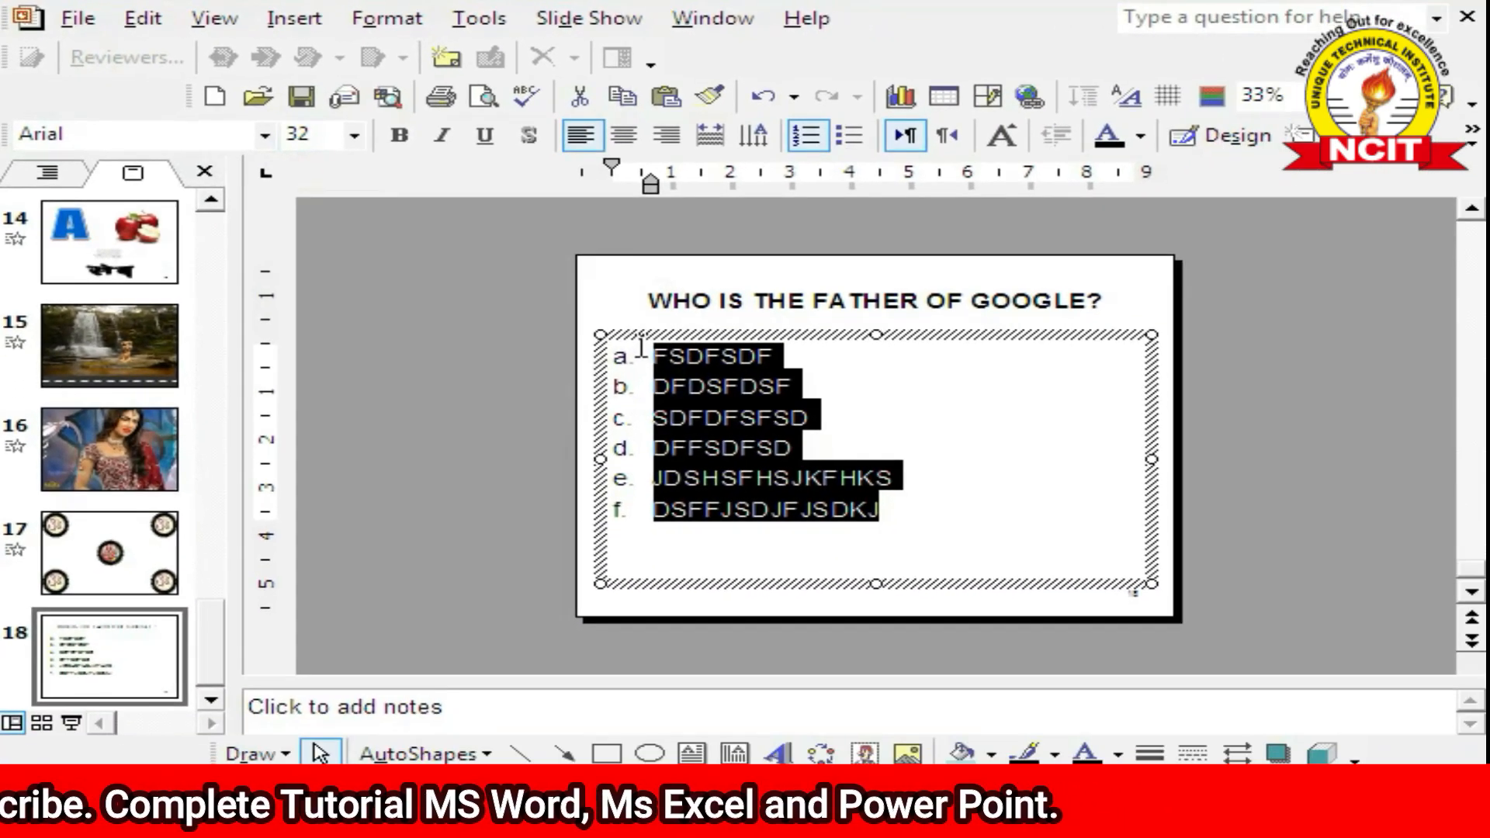
Replace the Arial font with Dotum using Replace Fonts.
{"action": "left_click", "coordinate": [382, 20]}
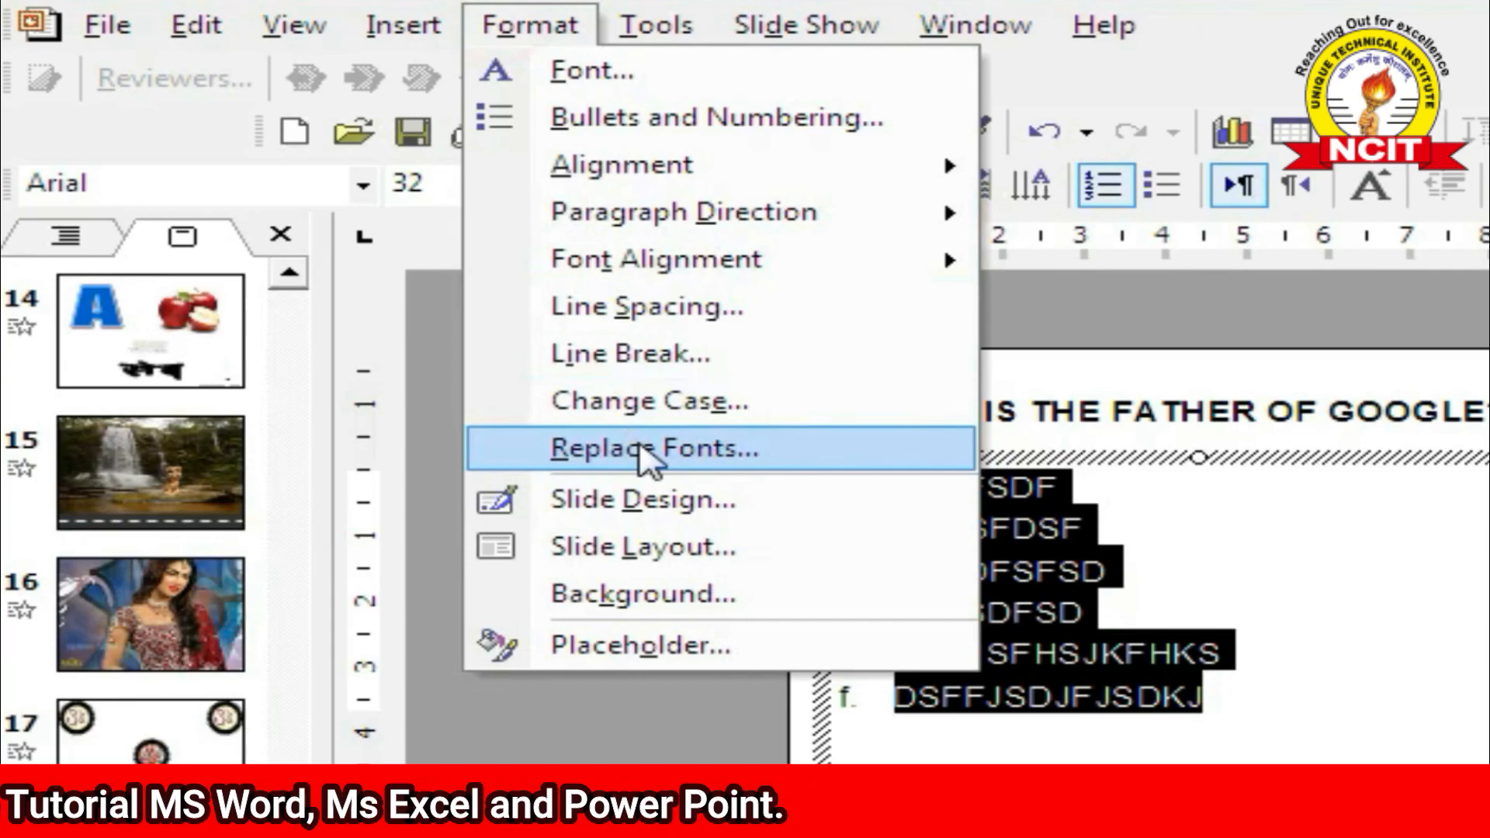
{"action": "left_click", "coordinate": [648, 448]}
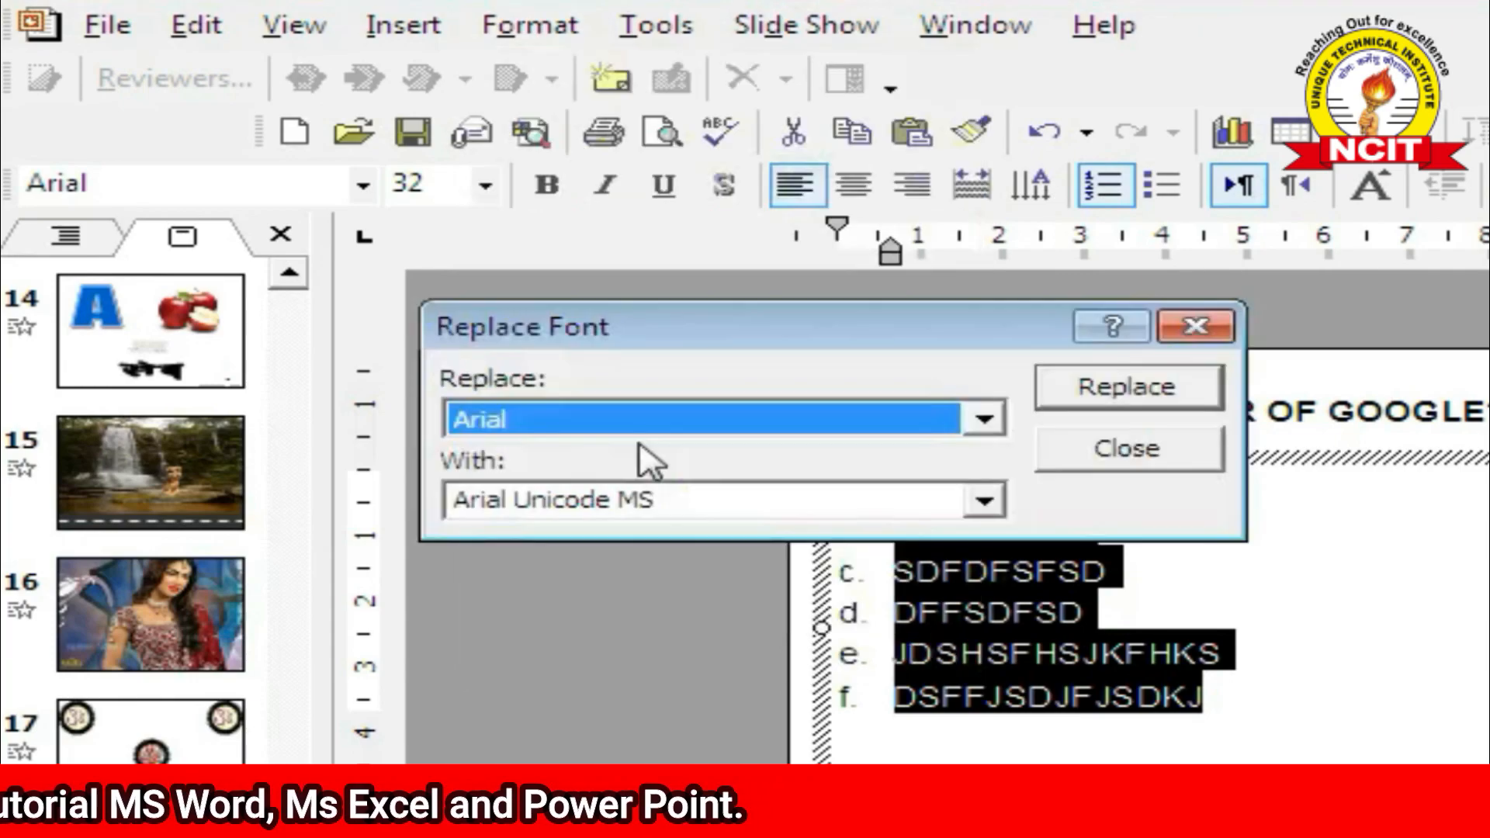
{"action": "left_click_drag", "start_coordinate": [666, 333], "coordinate": [909, 309]}
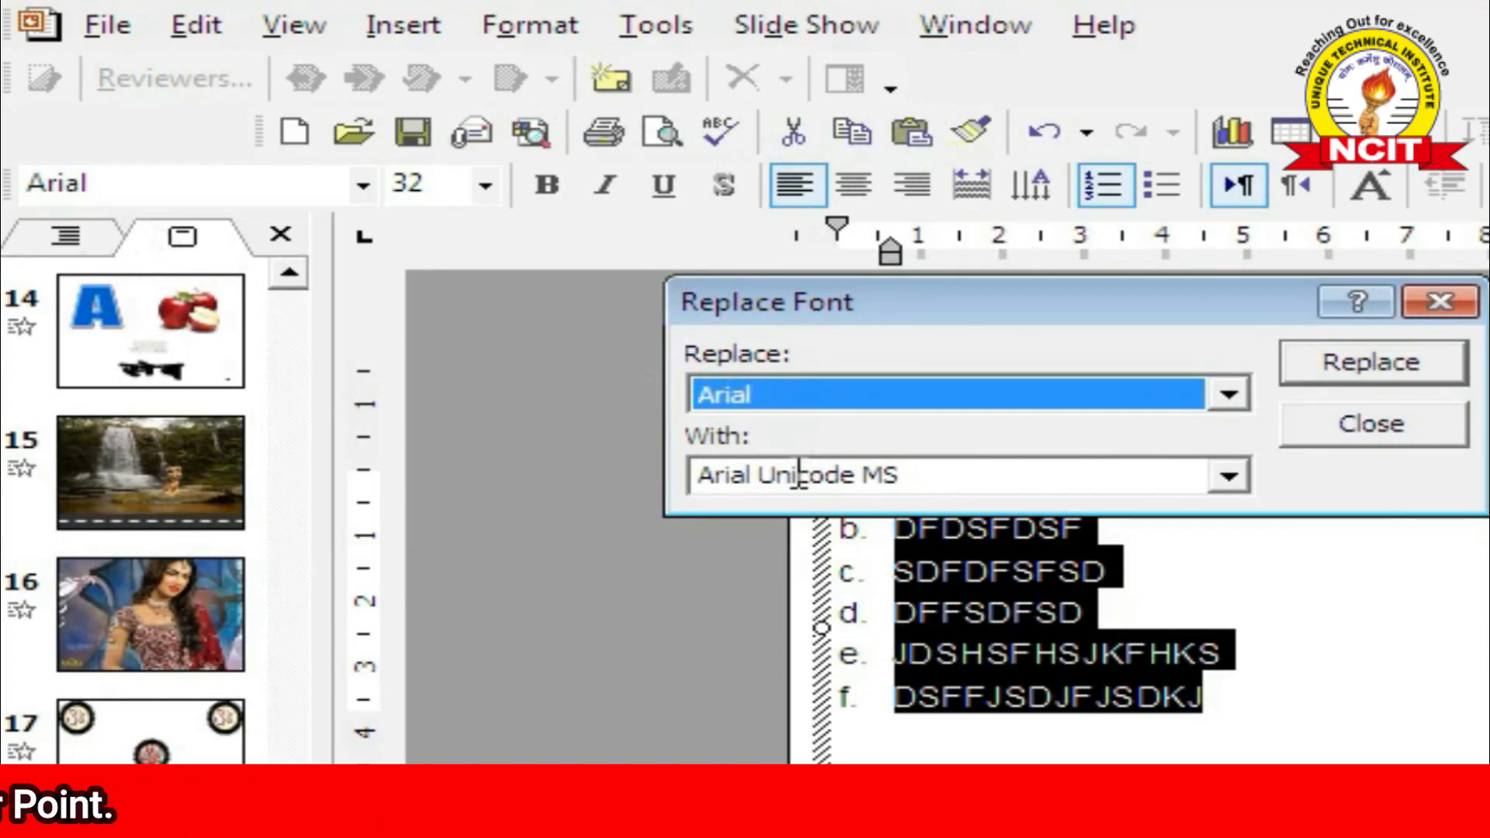
{"action": "left_click", "coordinate": [1132, 475]}
{"action": "left_click", "coordinate": [1233, 476]}
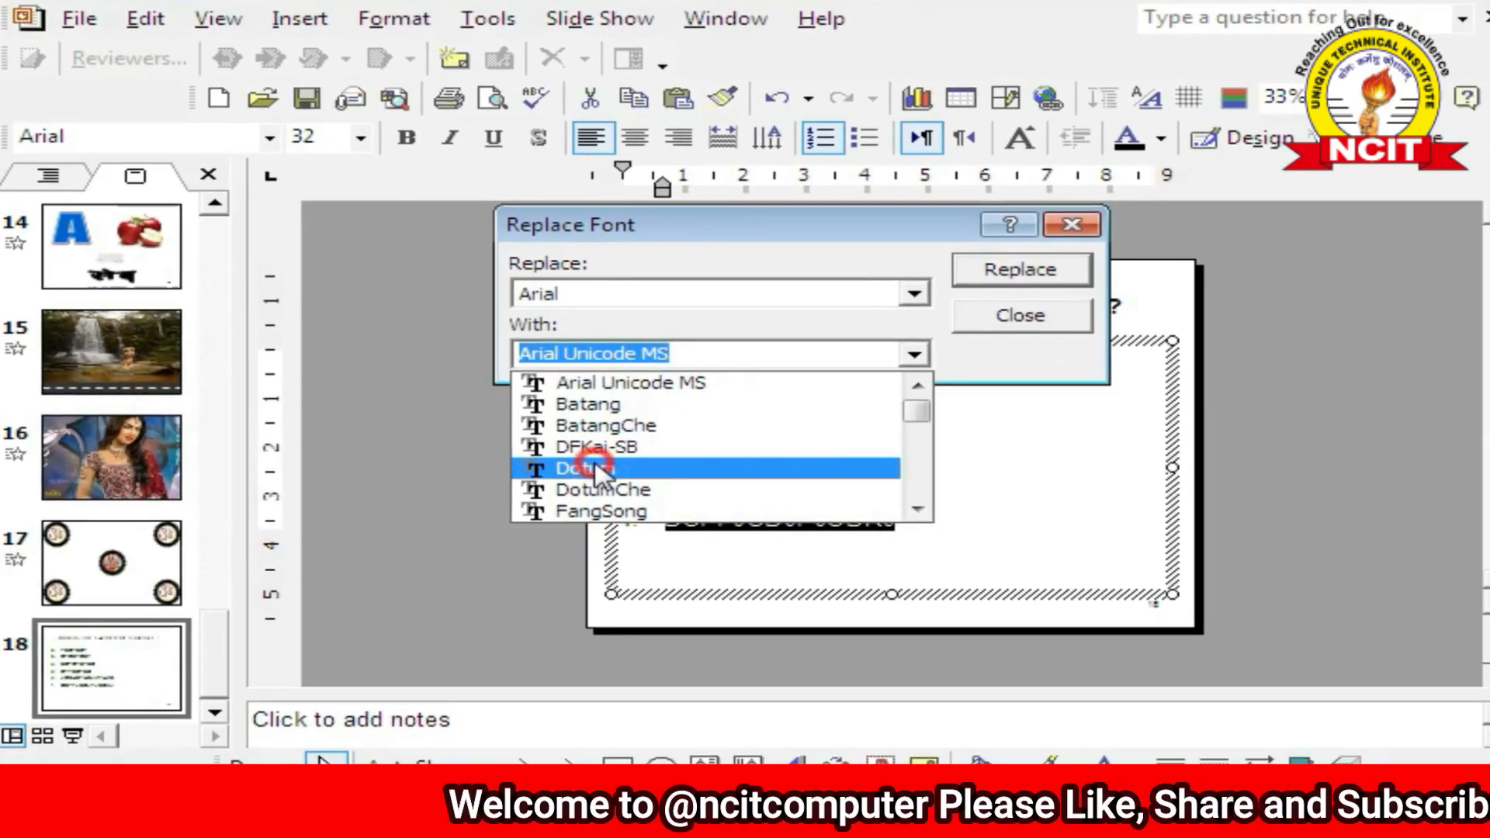
{"action": "left_click", "coordinate": [598, 469]}
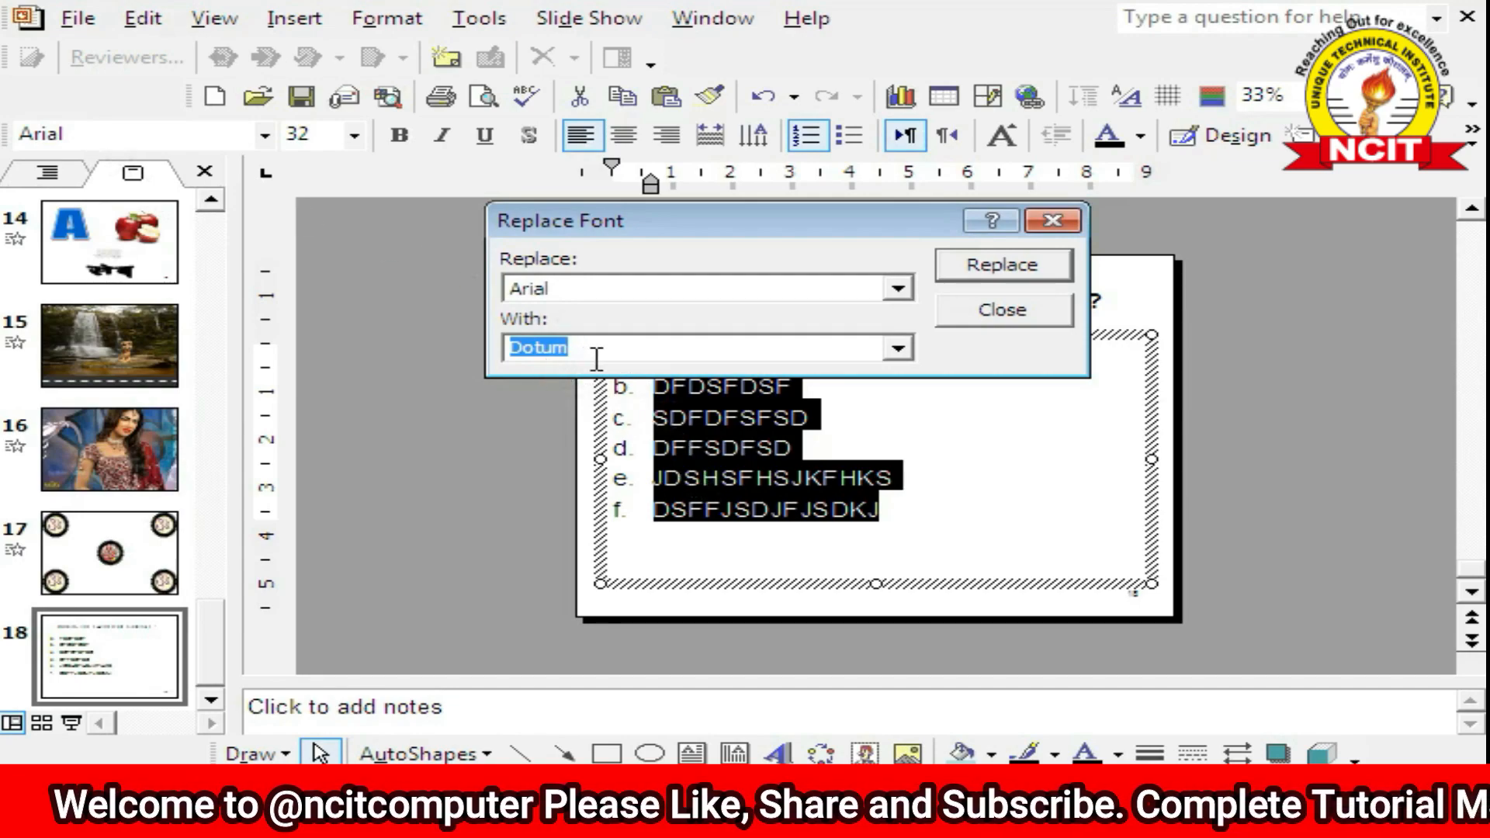
{"action": "left_click", "coordinate": [1003, 265]}
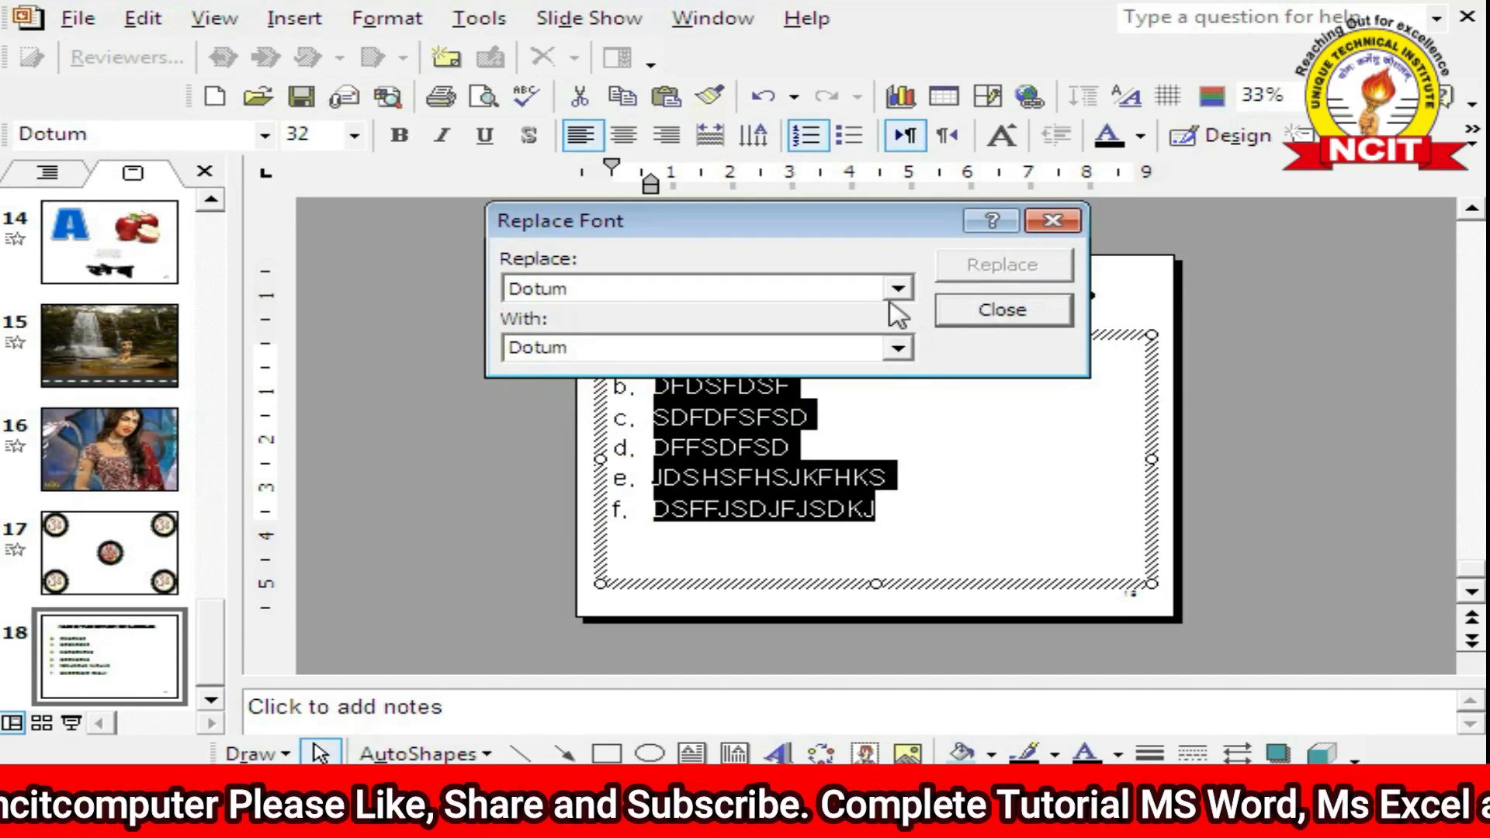
Replace the Dotum font with Malgun Gothic and finish the font replacement.
{"action": "left_click", "coordinate": [898, 347]}
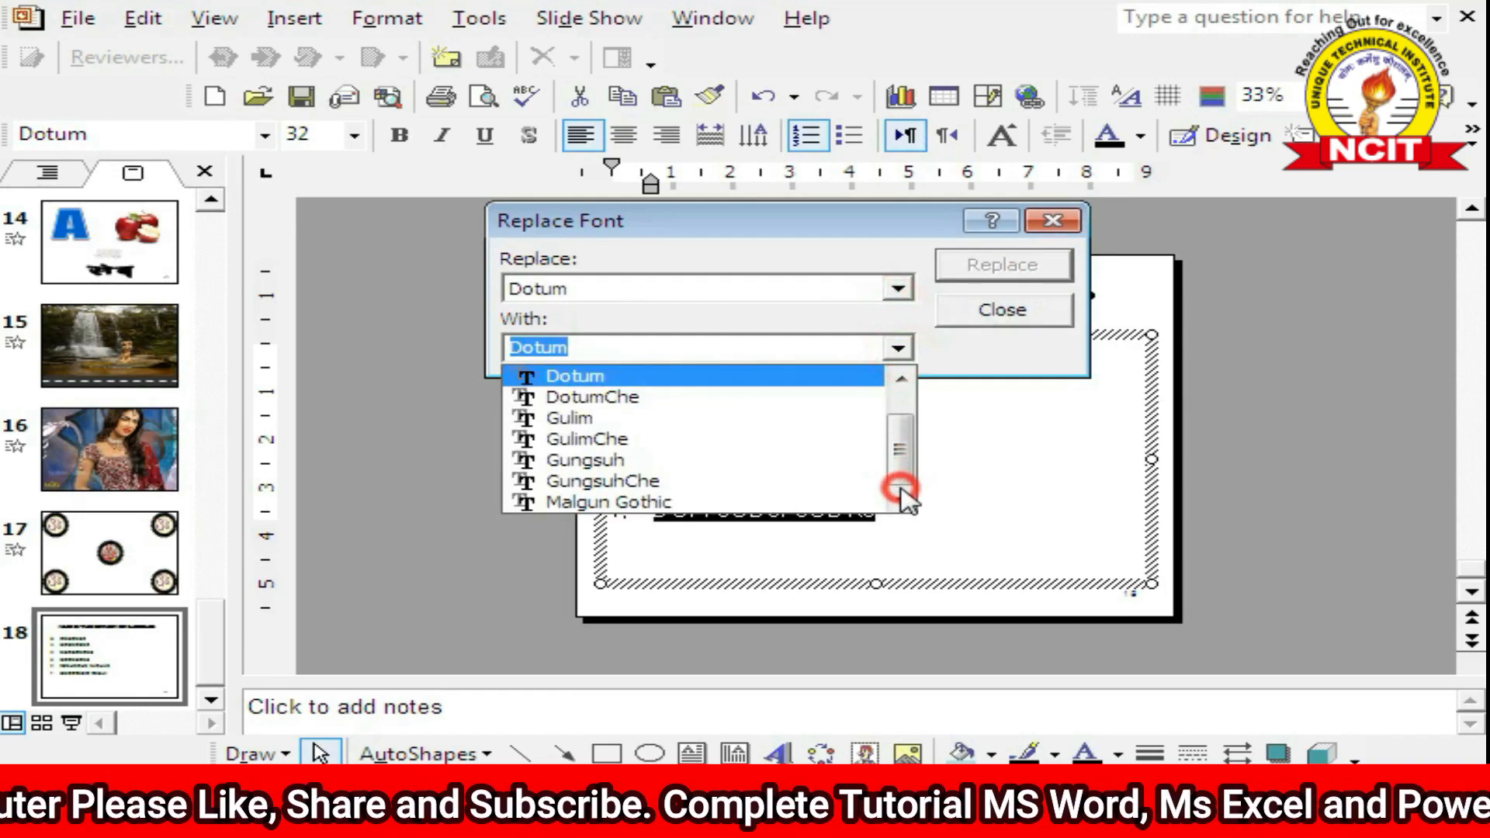
{"action": "left_click", "coordinate": [637, 504]}
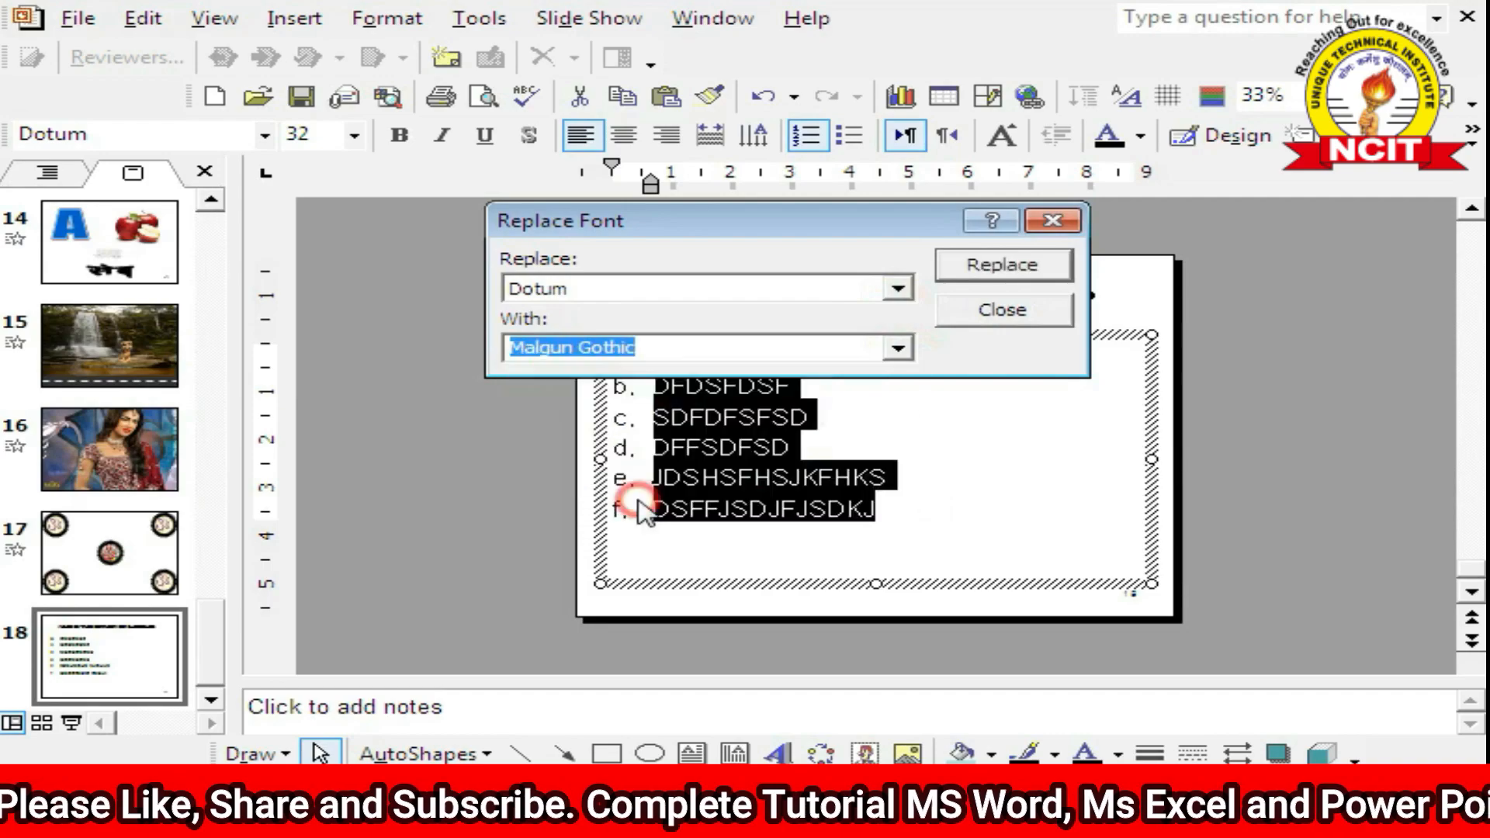
{"action": "left_click", "coordinate": [991, 275]}
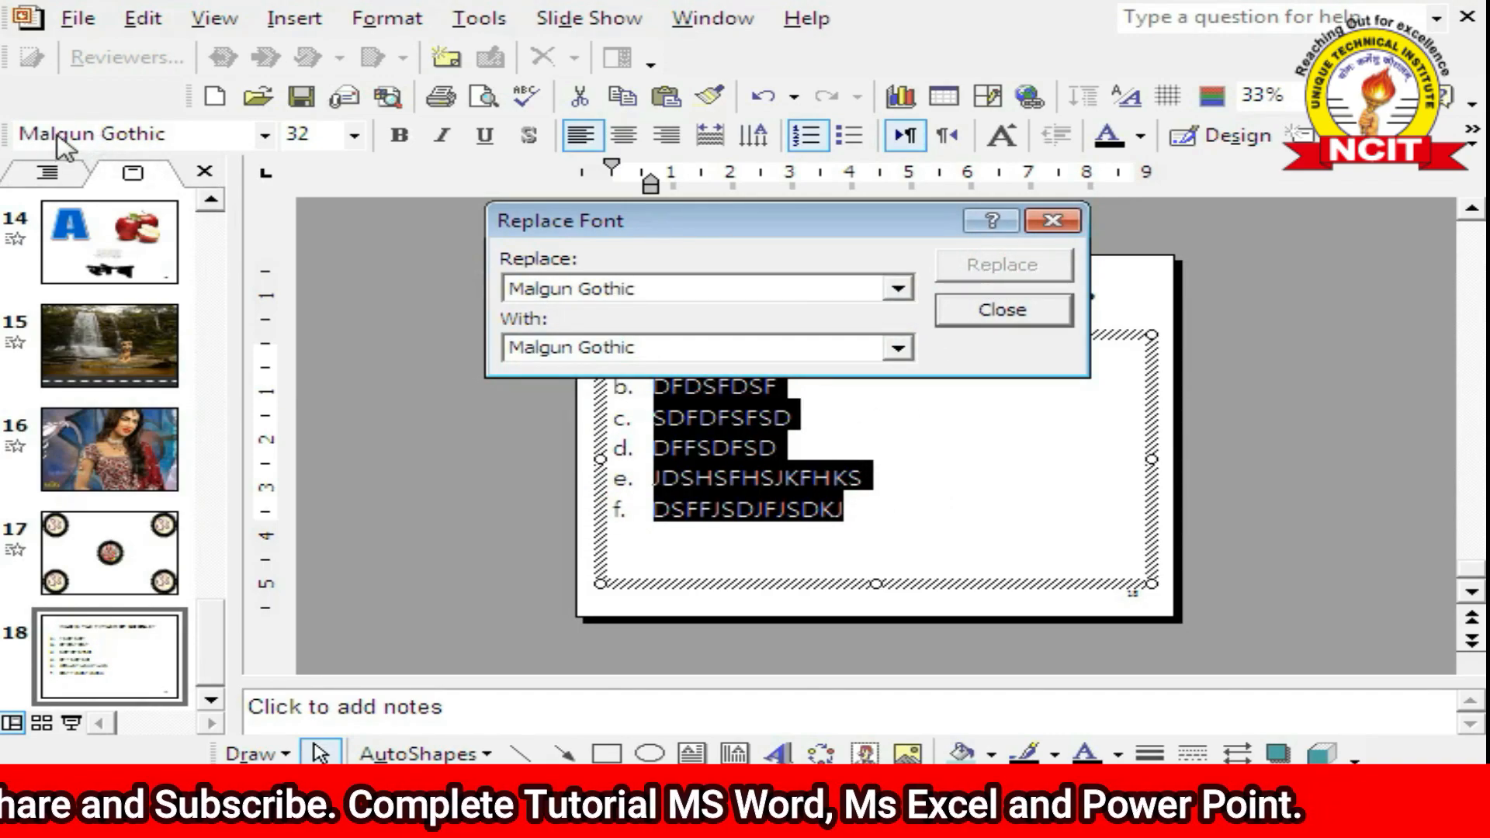
{"action": "left_click", "coordinate": [1002, 310]}
Change the font of the selected answer list to Arial Black.
{"action": "left_click", "coordinate": [792, 418]}
{"action": "left_click", "coordinate": [265, 134]}
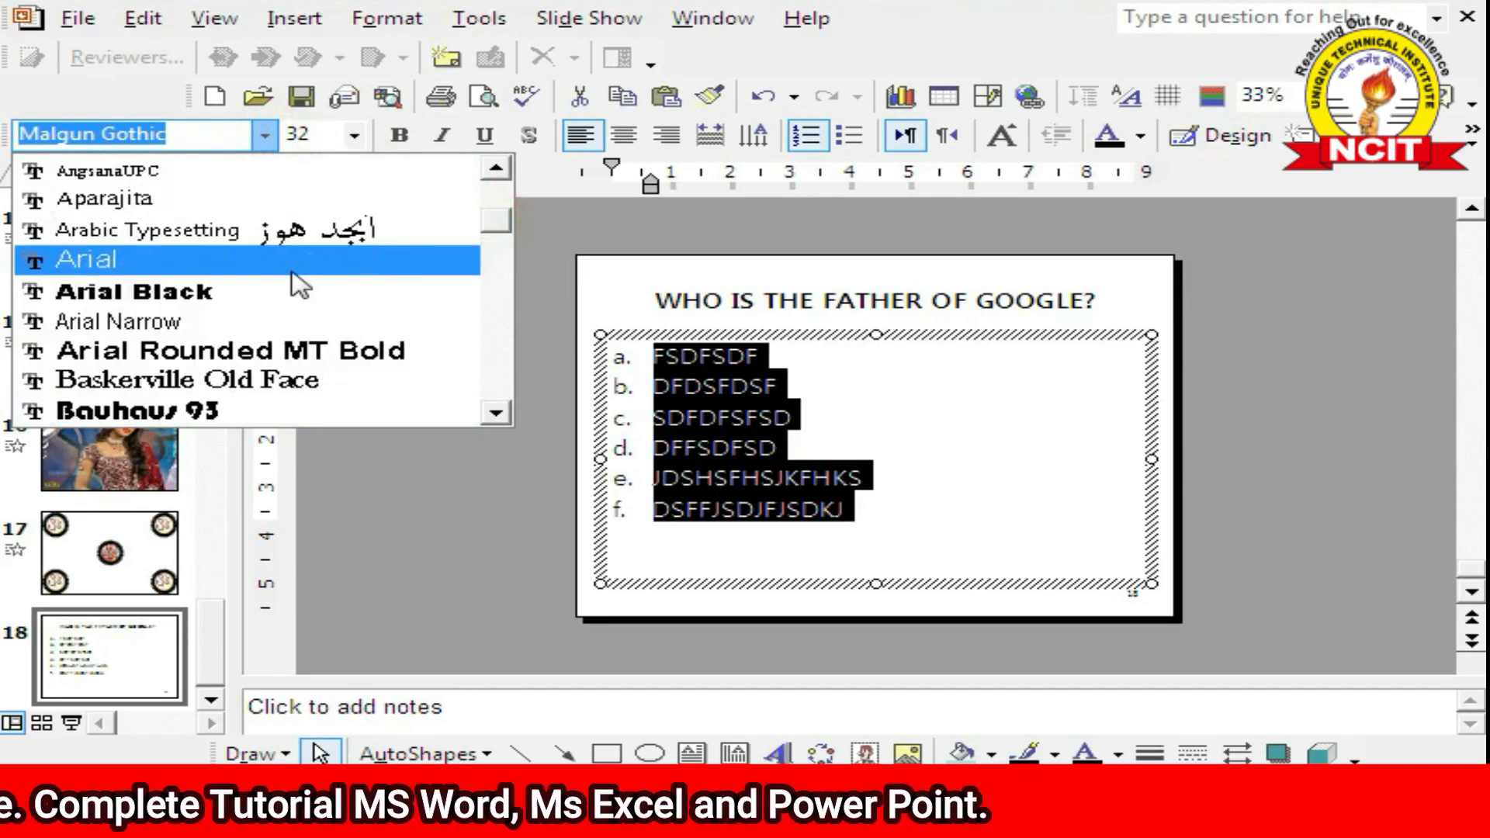
{"action": "left_click", "coordinate": [225, 293]}
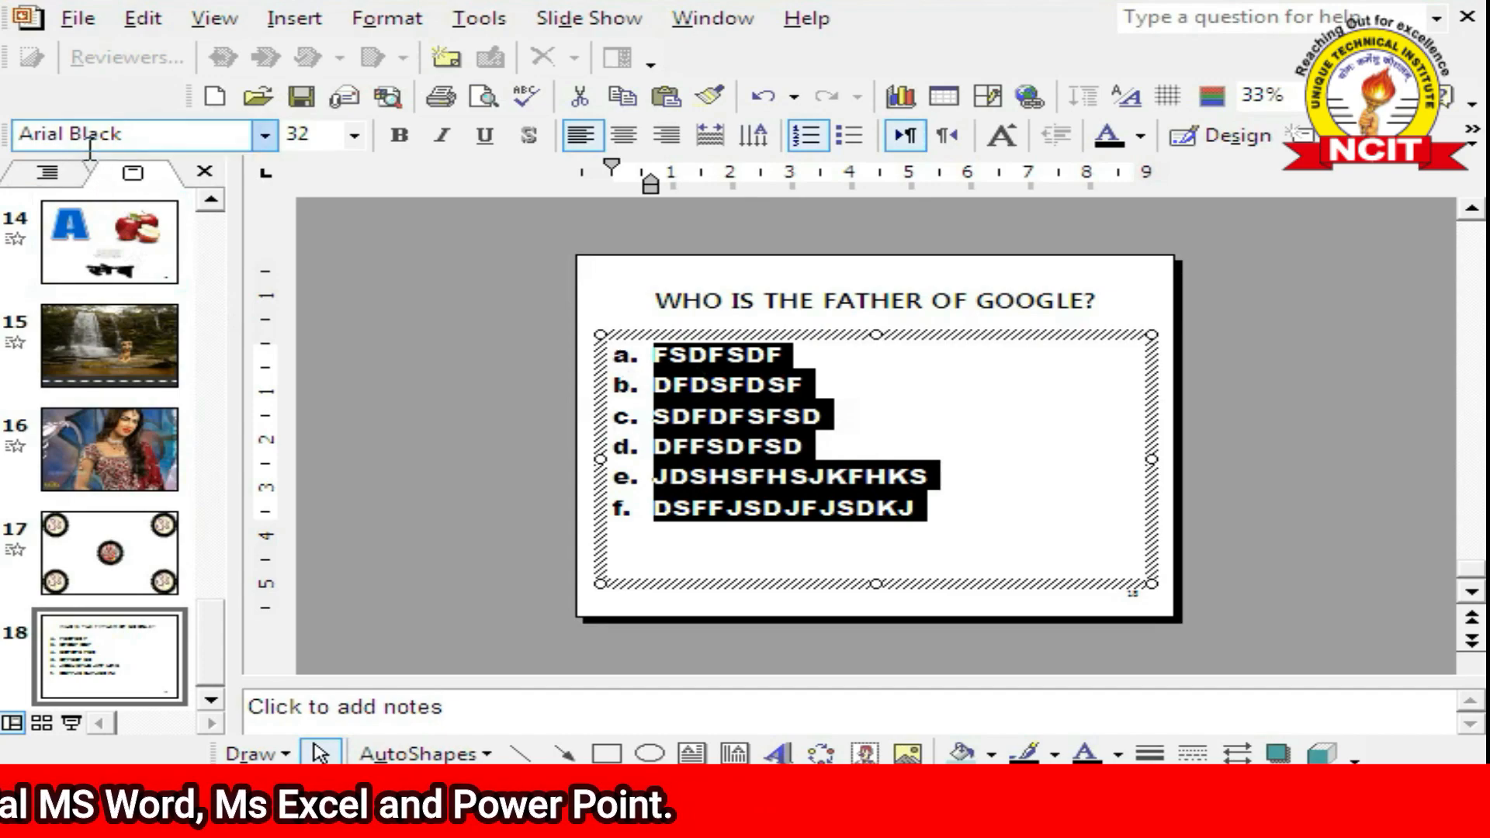
Replace the Arial Black font with Batang using Replace Fonts and finish the replacement.
{"action": "left_click", "coordinate": [392, 20]}
{"action": "left_click", "coordinate": [532, 329]}
{"action": "left_click_drag", "start_coordinate": [687, 229], "coordinate": [847, 153]}
{"action": "left_click", "coordinate": [1059, 271]}
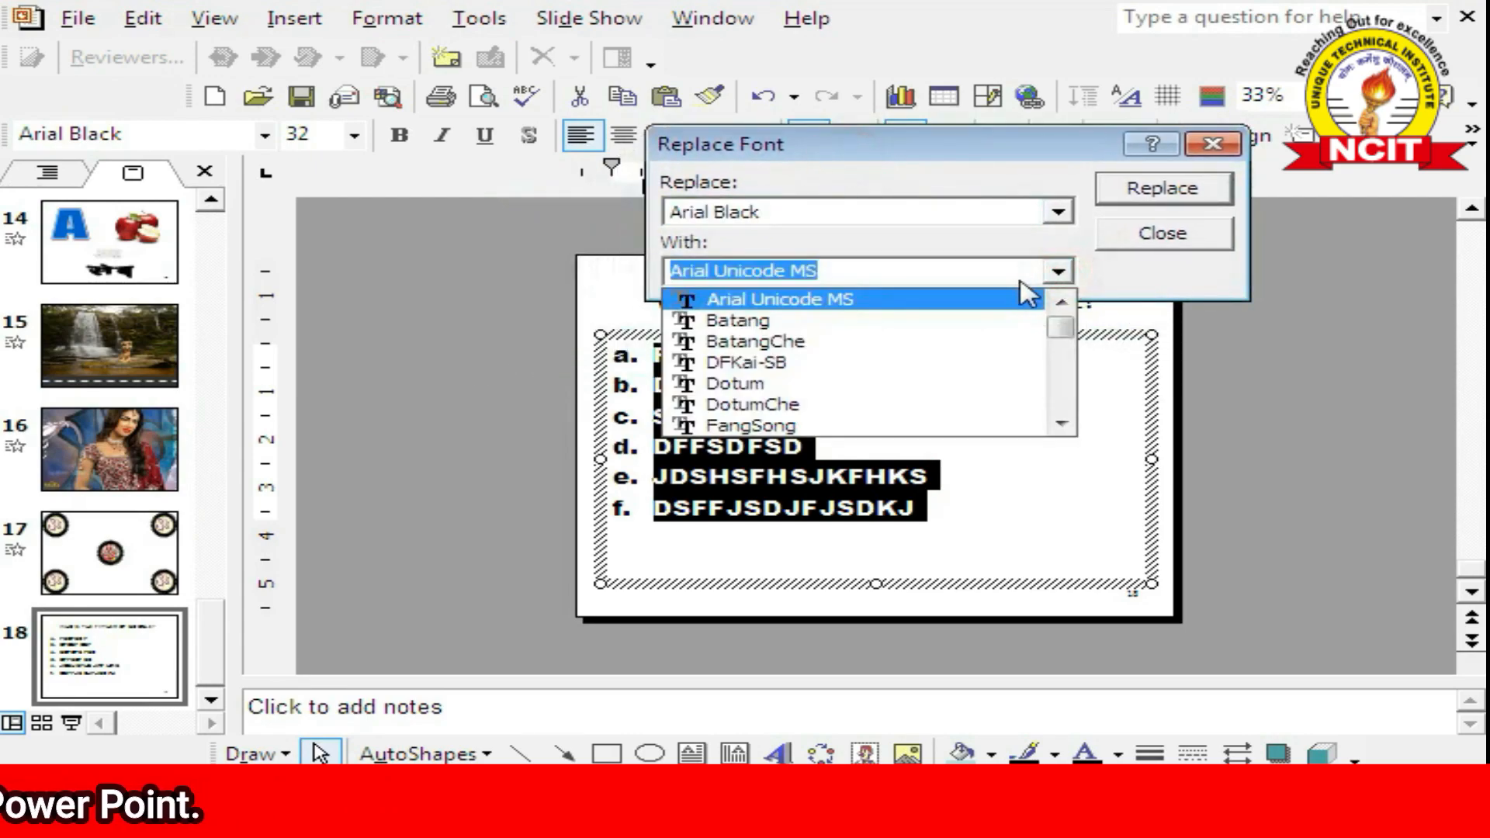
{"action": "left_click", "coordinate": [779, 321]}
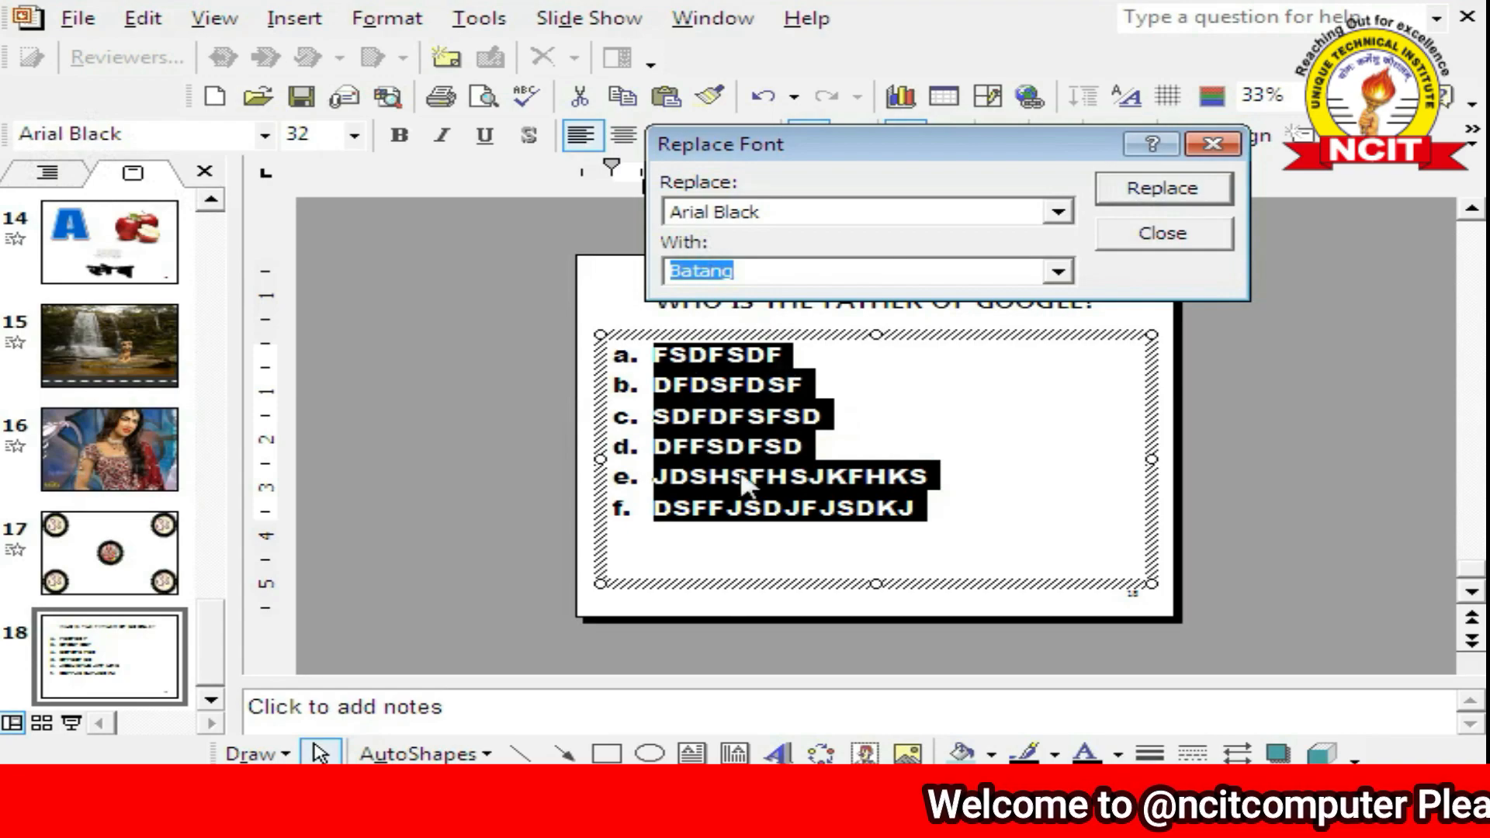
{"action": "left_click", "coordinate": [1151, 200]}
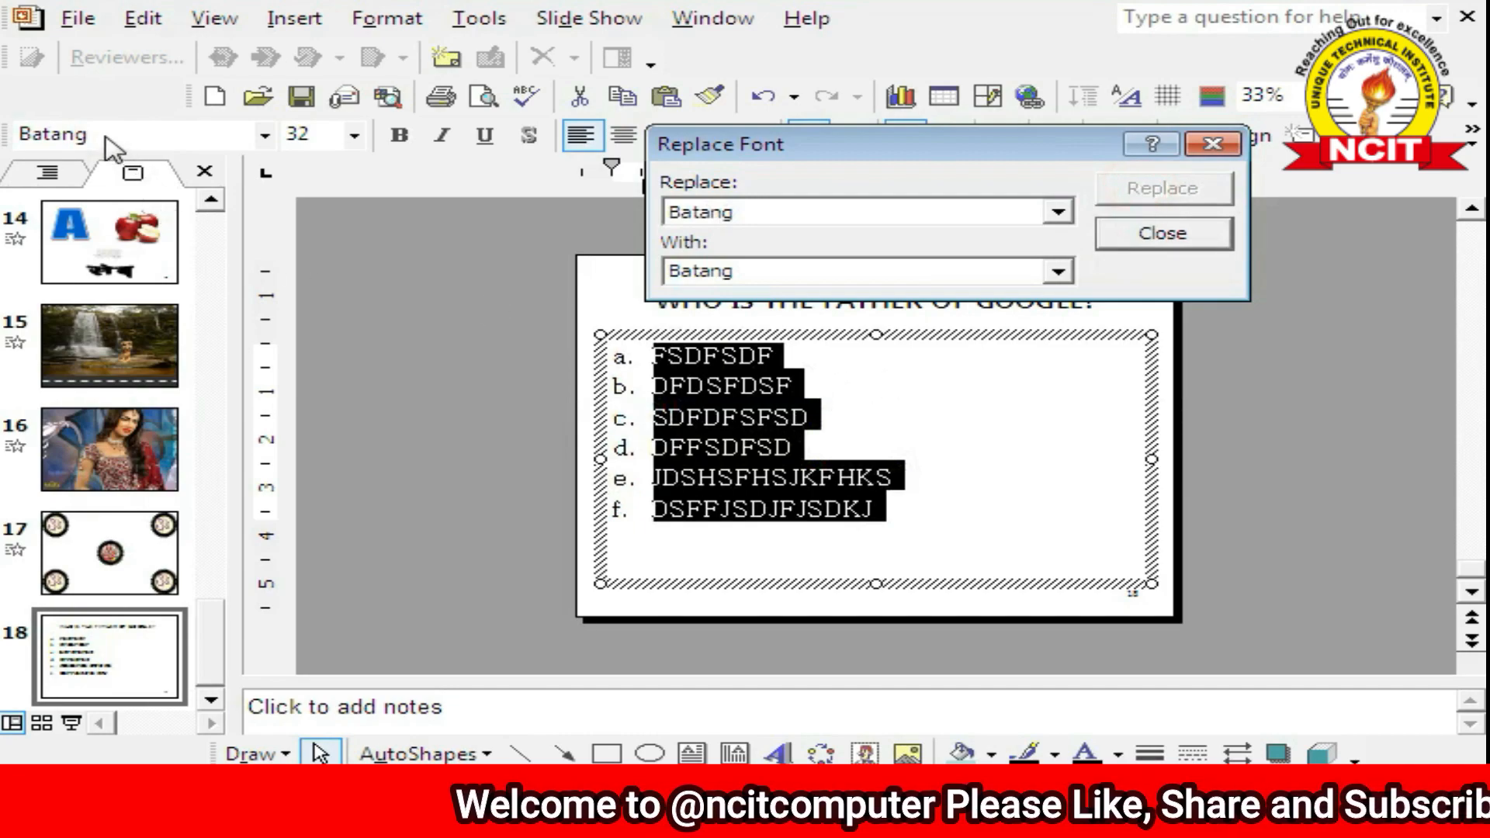
{"action": "left_click", "coordinate": [1162, 234]}
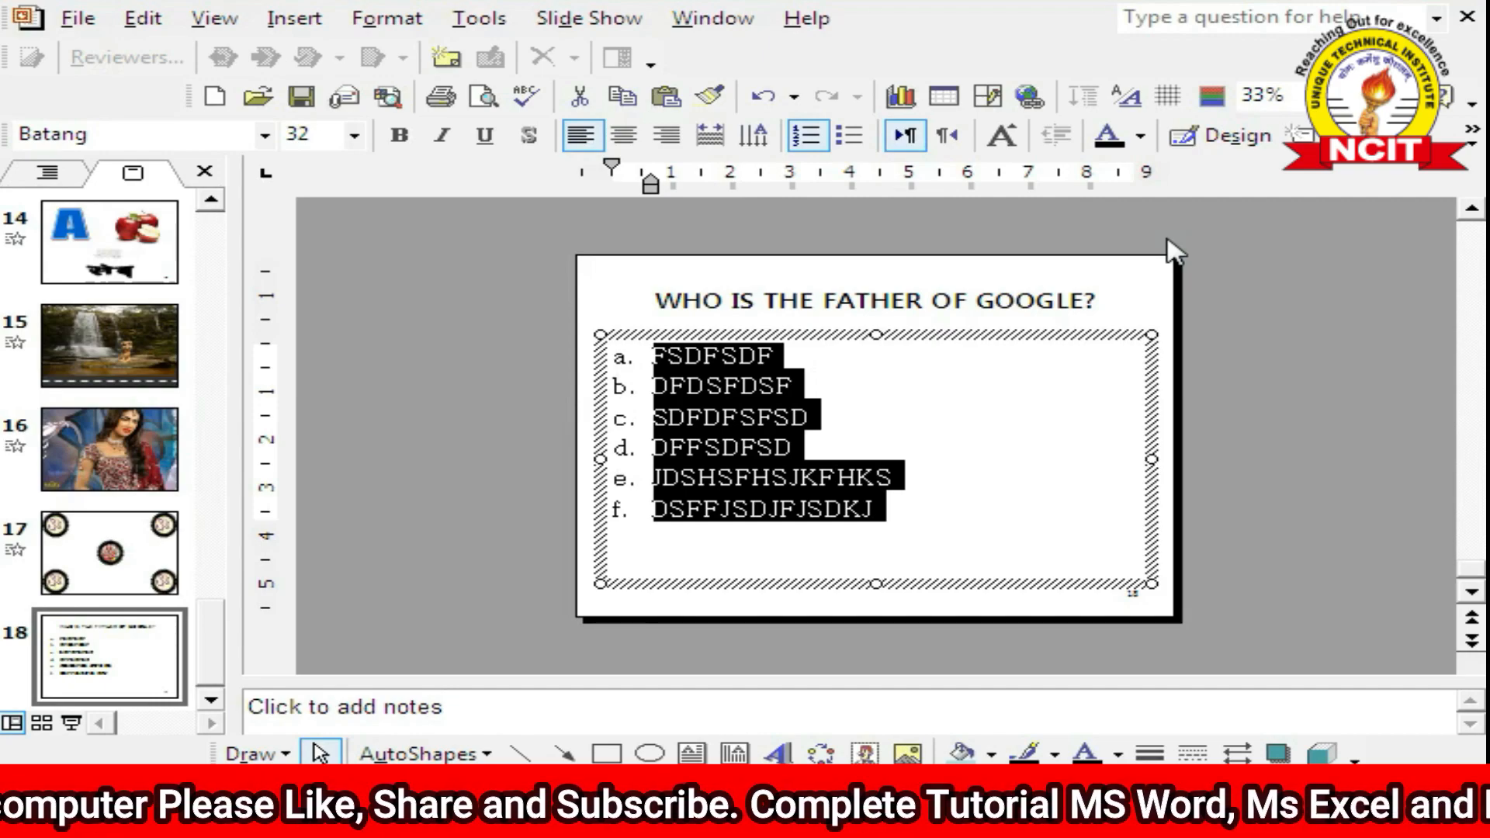
Show the Slide Design templates beside the slide and deselect the answer list.
{"action": "left_click", "coordinate": [387, 18]}
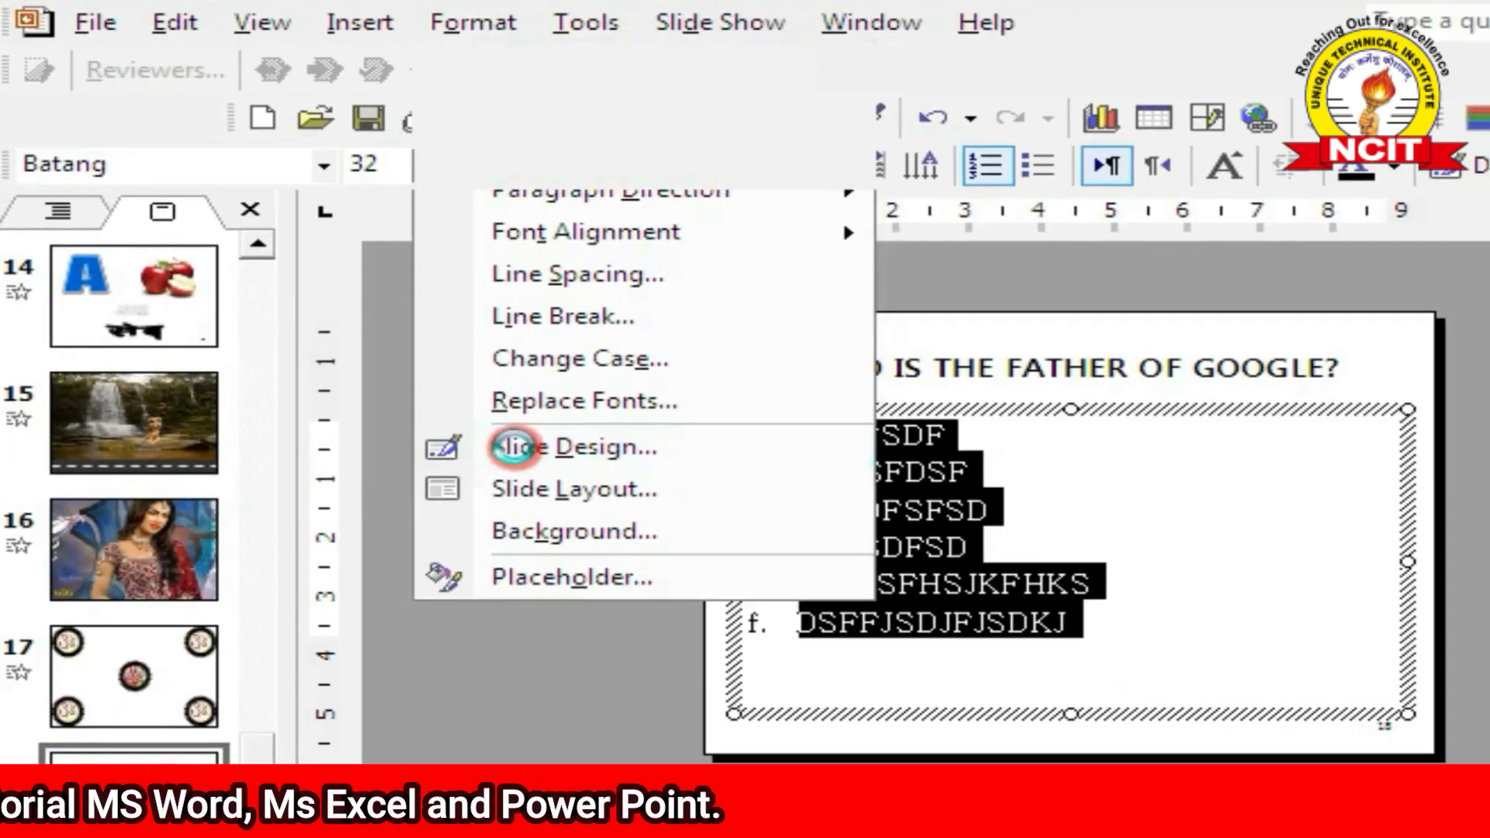
{"action": "left_click", "coordinate": [604, 543]}
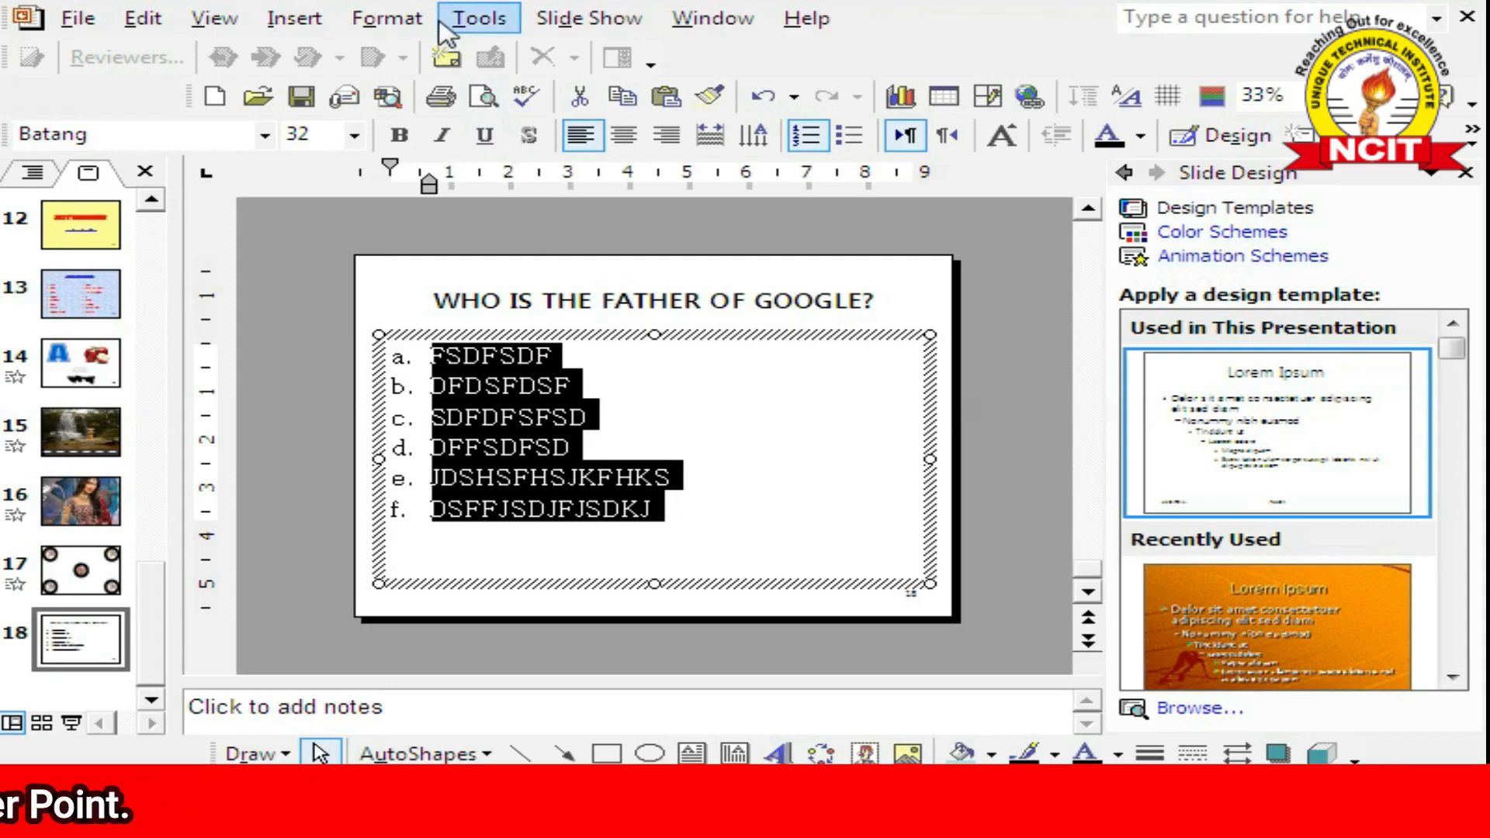
{"action": "left_click", "coordinate": [384, 19]}
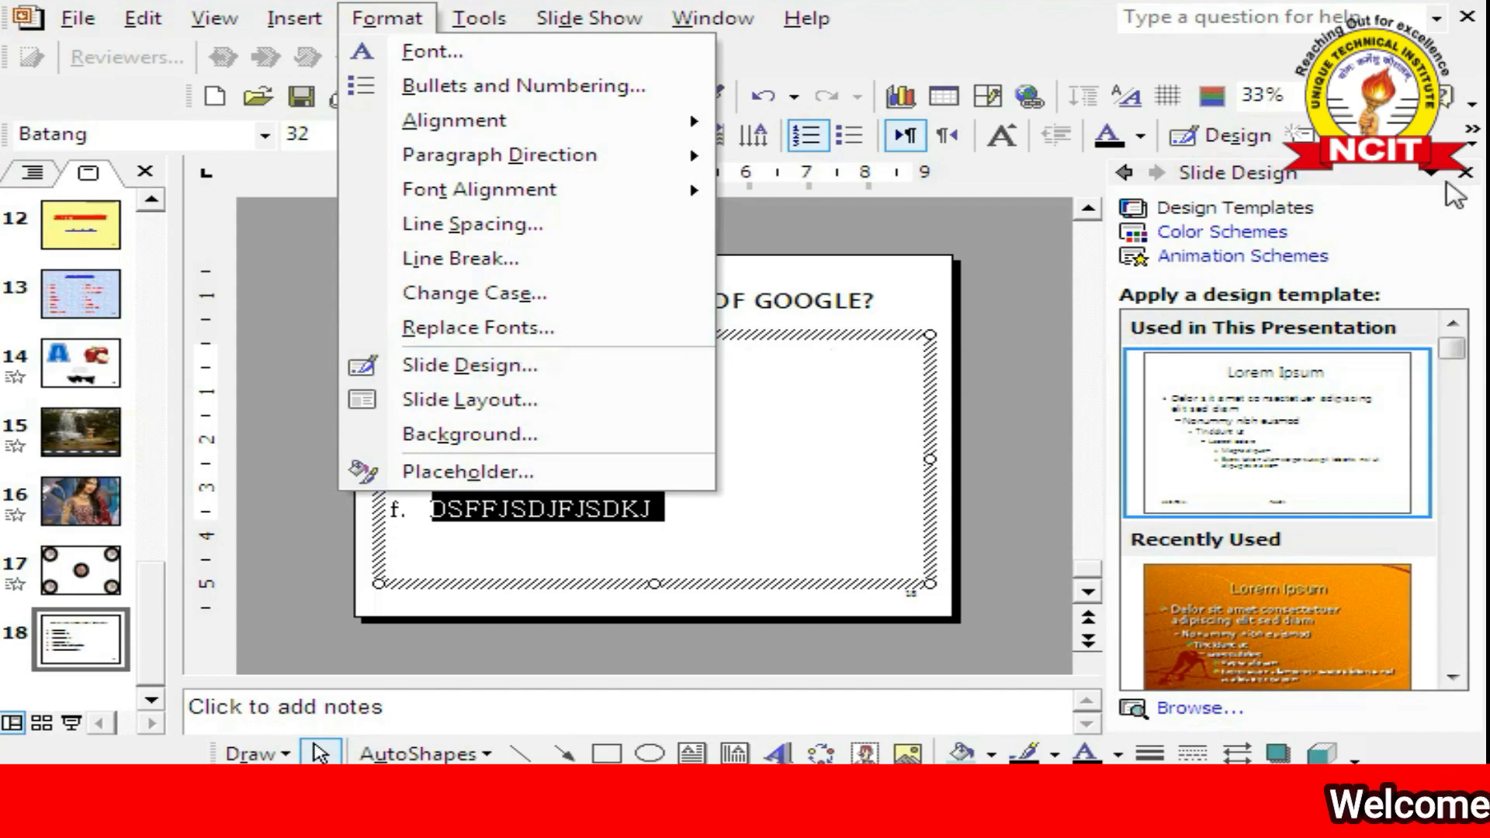
{"action": "left_click", "coordinate": [1380, 193]}
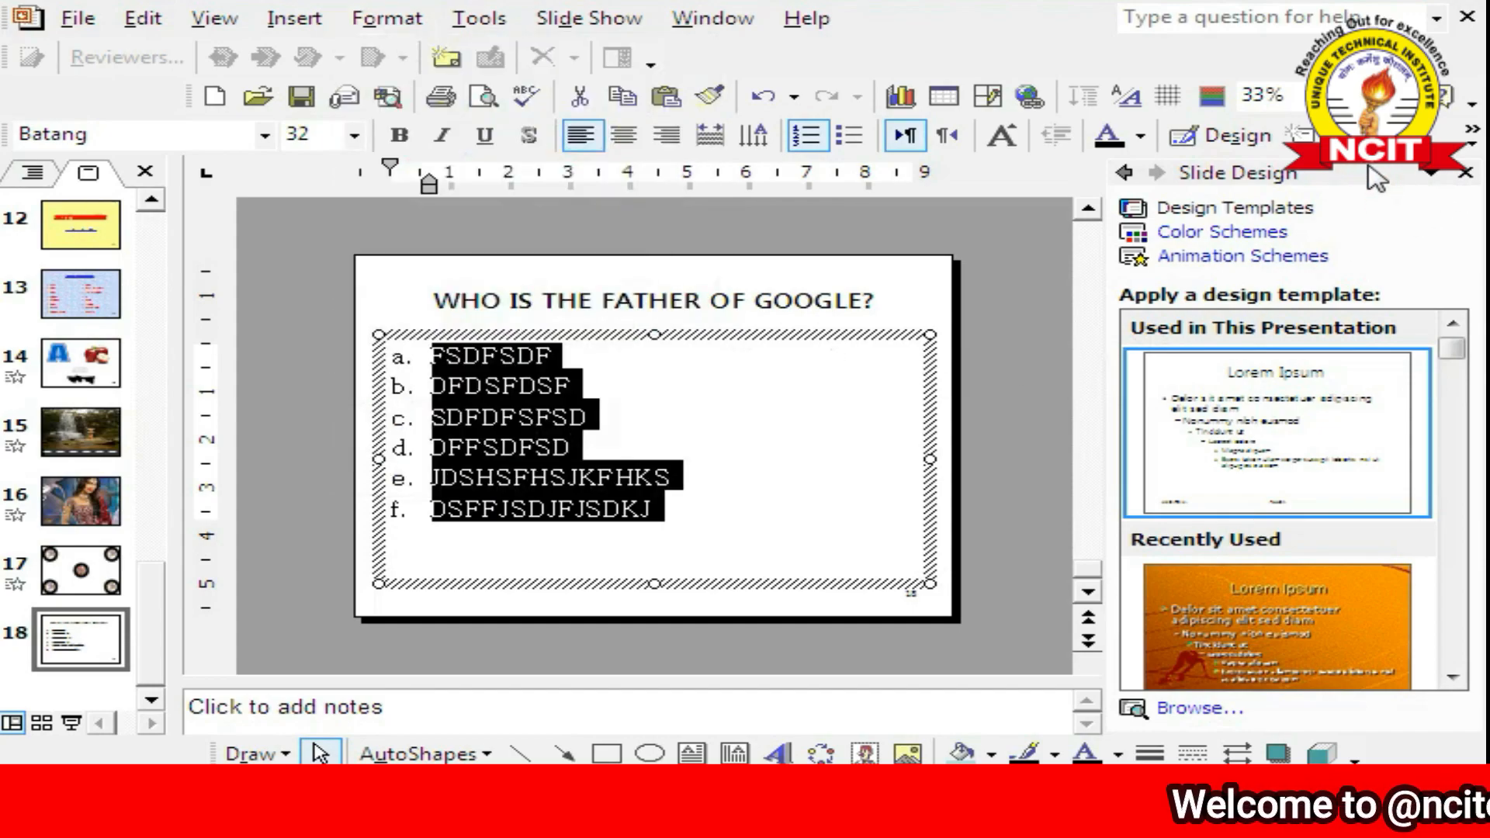
{"action": "left_click", "coordinate": [1431, 173]}
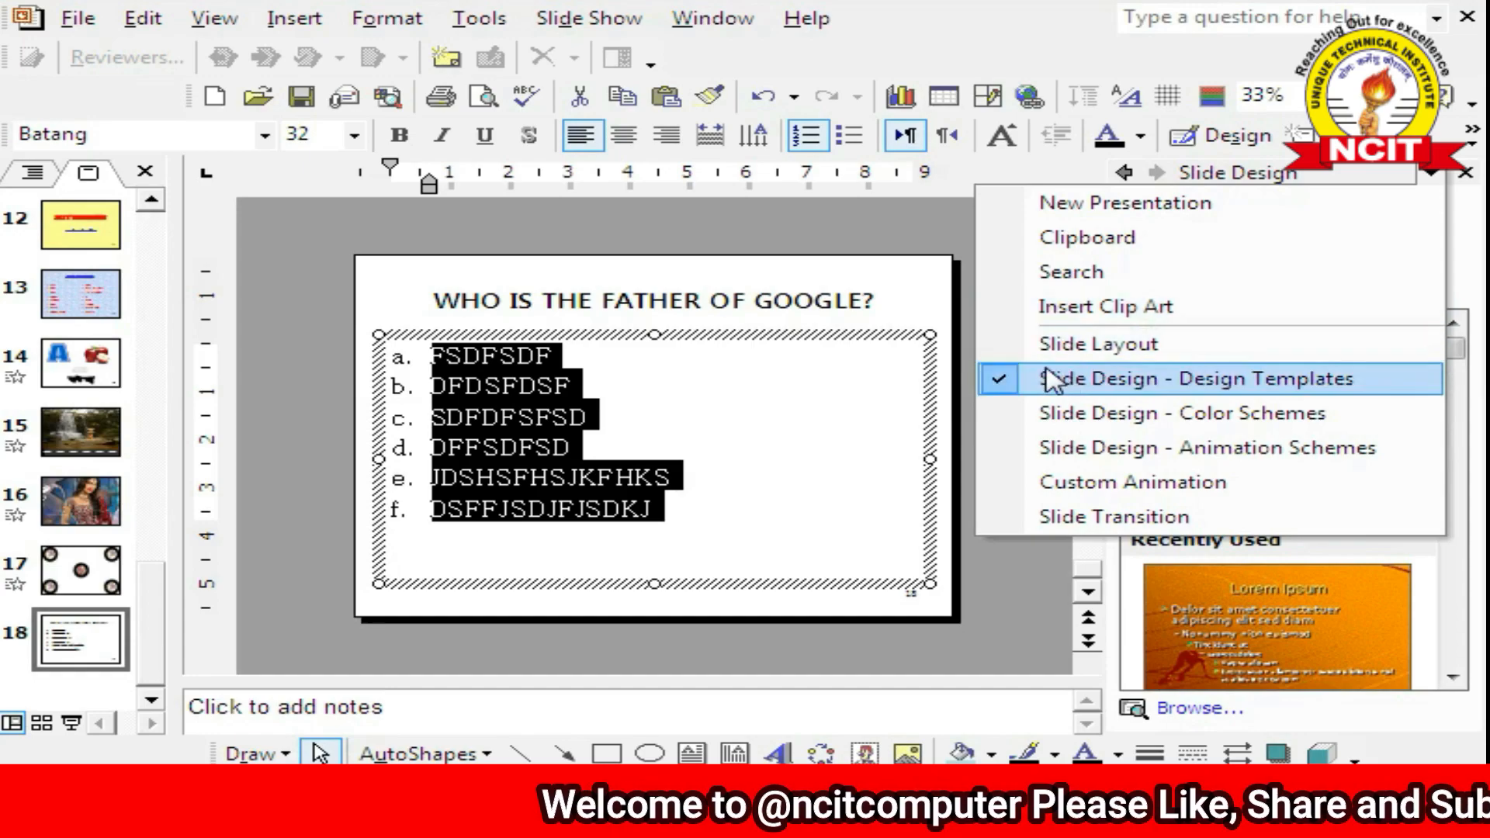
{"action": "left_click", "coordinate": [892, 218]}
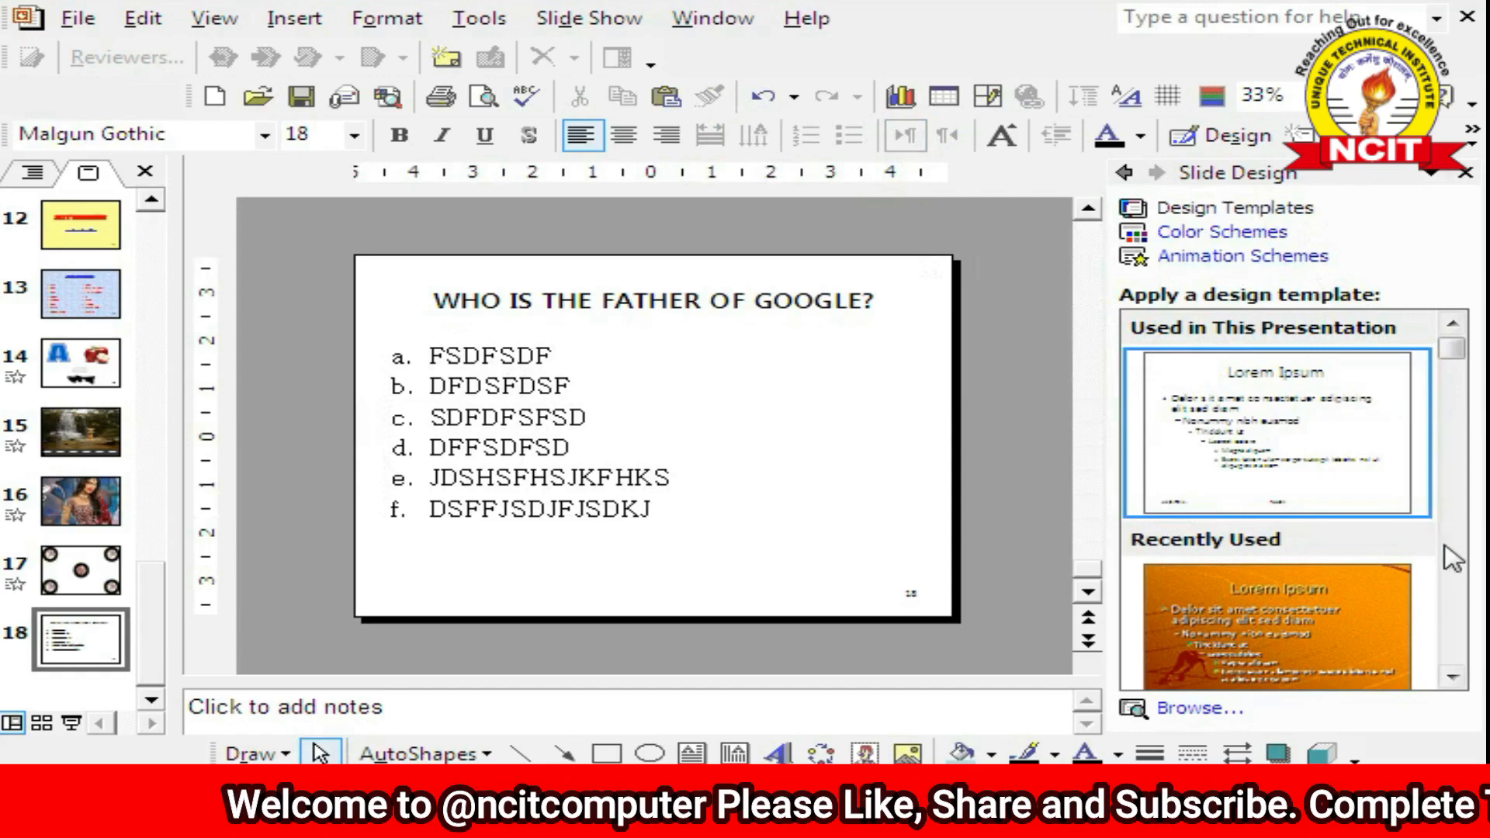
Examine the available design templates, from those used in this presentation through the recently used and other ones.
{"action": "left_click", "coordinate": [1453, 674]}
{"action": "left_click", "coordinate": [1453, 674]}
{"action": "left_click", "coordinate": [1454, 674]}
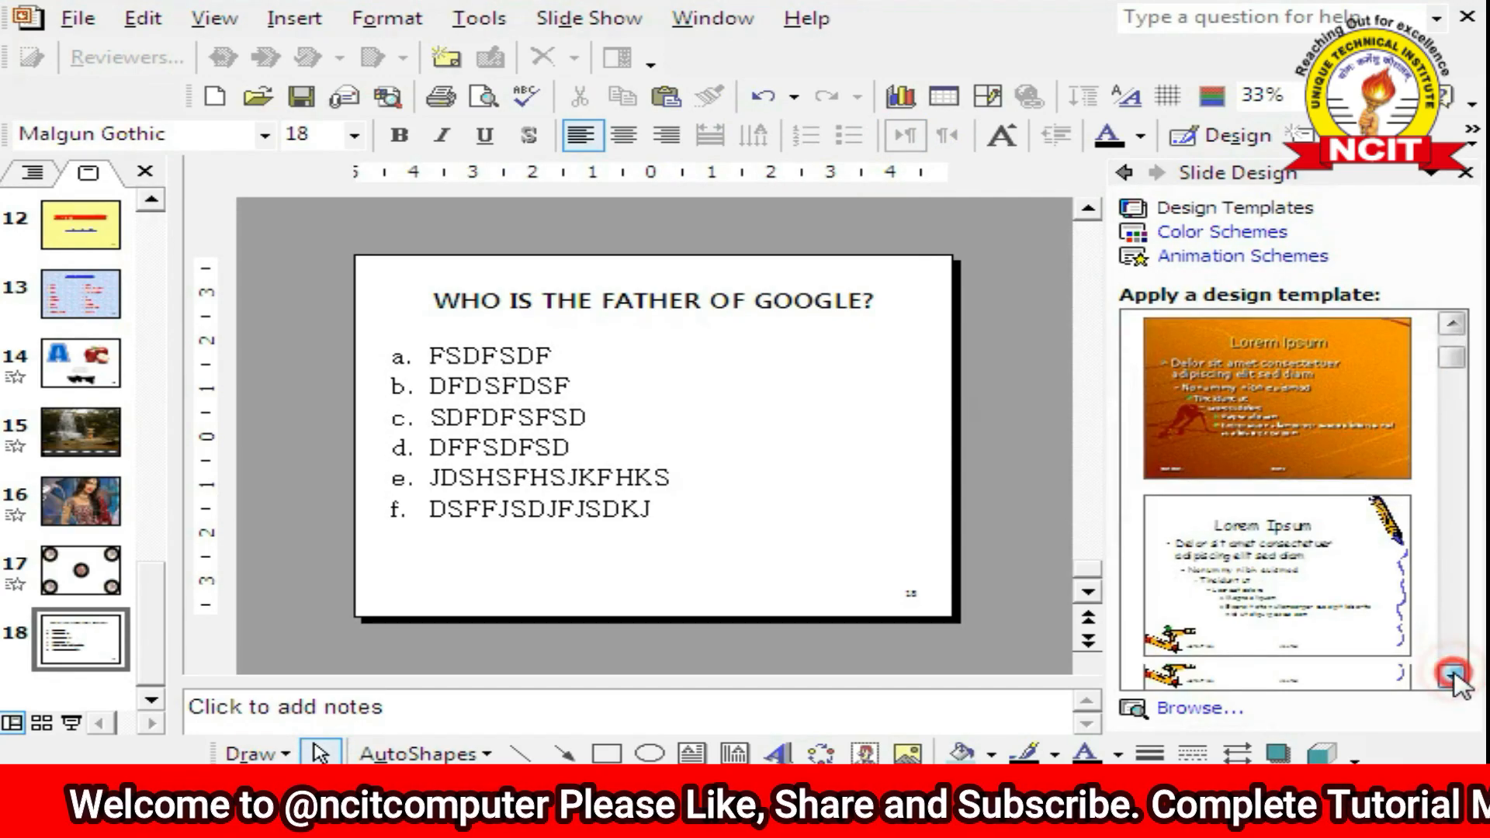
{"action": "left_click", "coordinate": [1454, 674]}
{"action": "left_click", "coordinate": [1453, 674]}
{"action": "left_click", "coordinate": [1454, 674]}
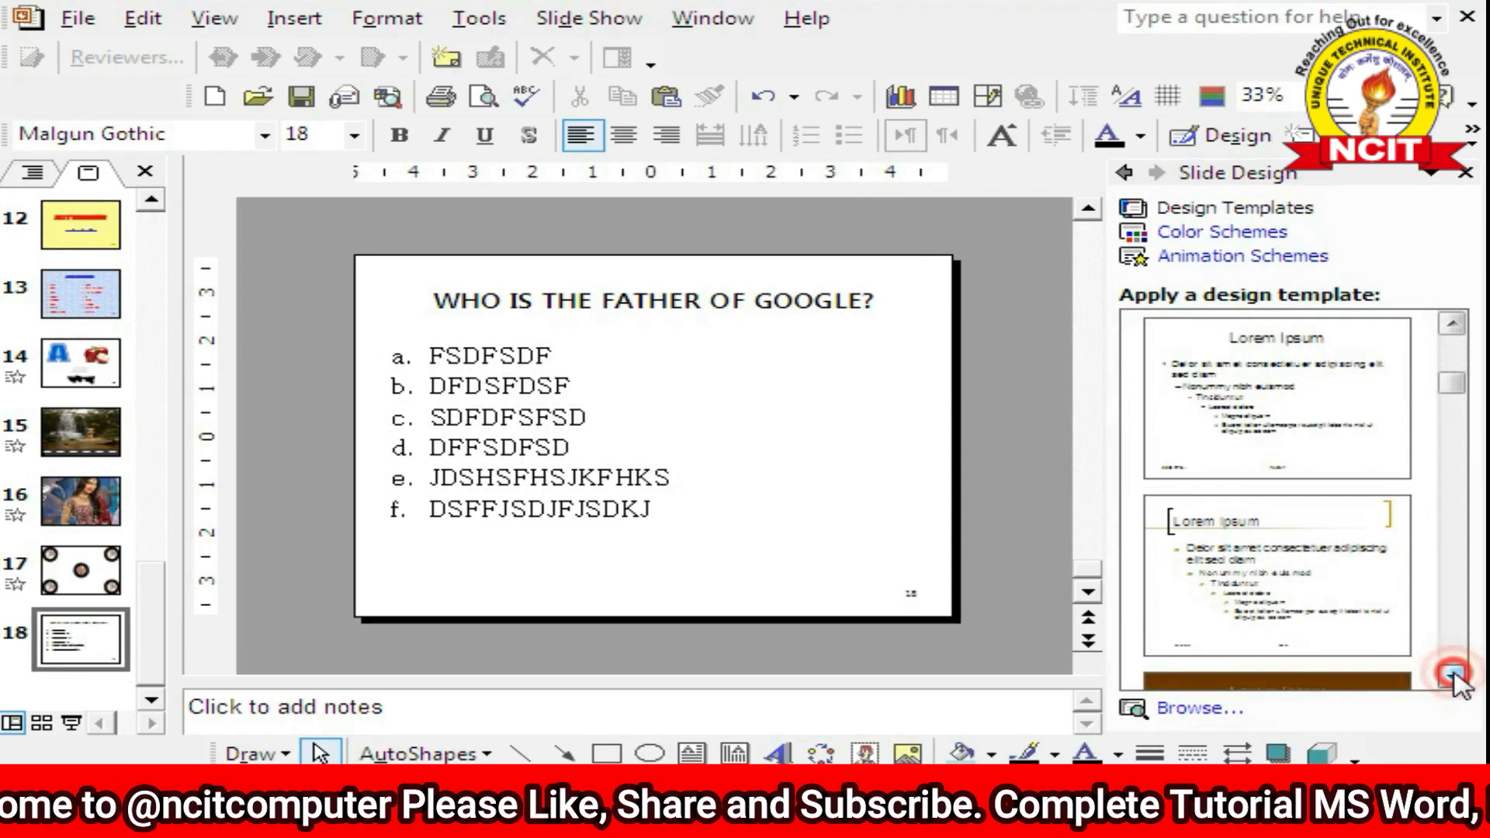
{"action": "left_click", "coordinate": [1453, 673]}
{"action": "left_click", "coordinate": [1453, 674]}
{"action": "left_click", "coordinate": [1453, 674]}
{"action": "left_click", "coordinate": [1453, 673]}
{"action": "left_click", "coordinate": [1454, 673]}
{"action": "left_click", "coordinate": [1454, 674]}
{"action": "left_click", "coordinate": [1453, 673]}
{"action": "left_click", "coordinate": [1453, 674]}
{"action": "left_click", "coordinate": [1454, 674]}
{"action": "left_click", "coordinate": [1452, 324]}
{"action": "left_click", "coordinate": [1452, 324]}
{"action": "left_click", "coordinate": [1452, 324]}
{"action": "left_click", "coordinate": [1452, 324]}
{"action": "left_click", "coordinate": [1452, 323]}
{"action": "left_click", "coordinate": [1452, 324]}
{"action": "left_click", "coordinate": [1445, 326]}
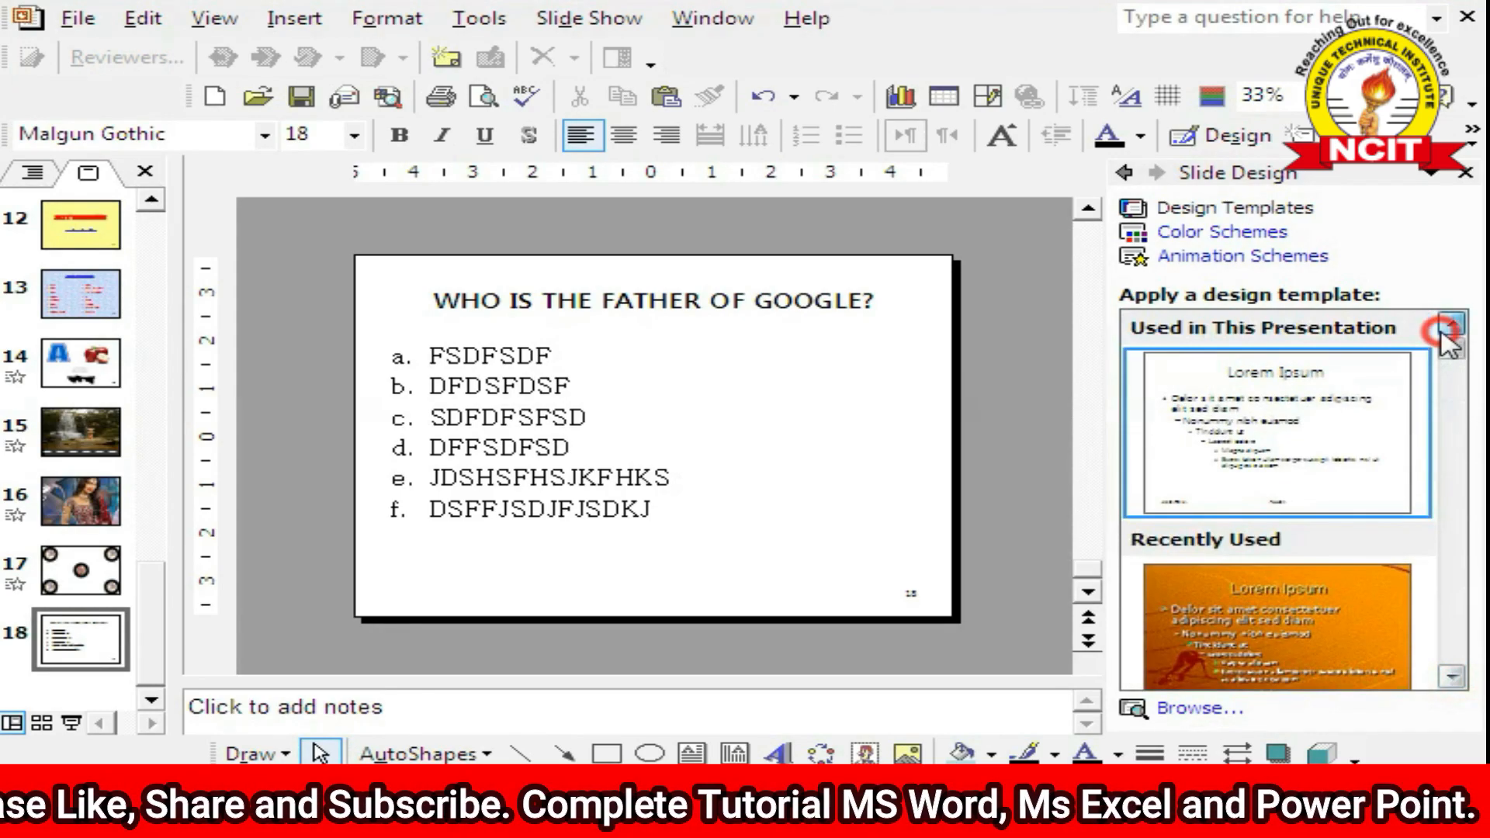
{"action": "left_click", "coordinate": [1457, 675]}
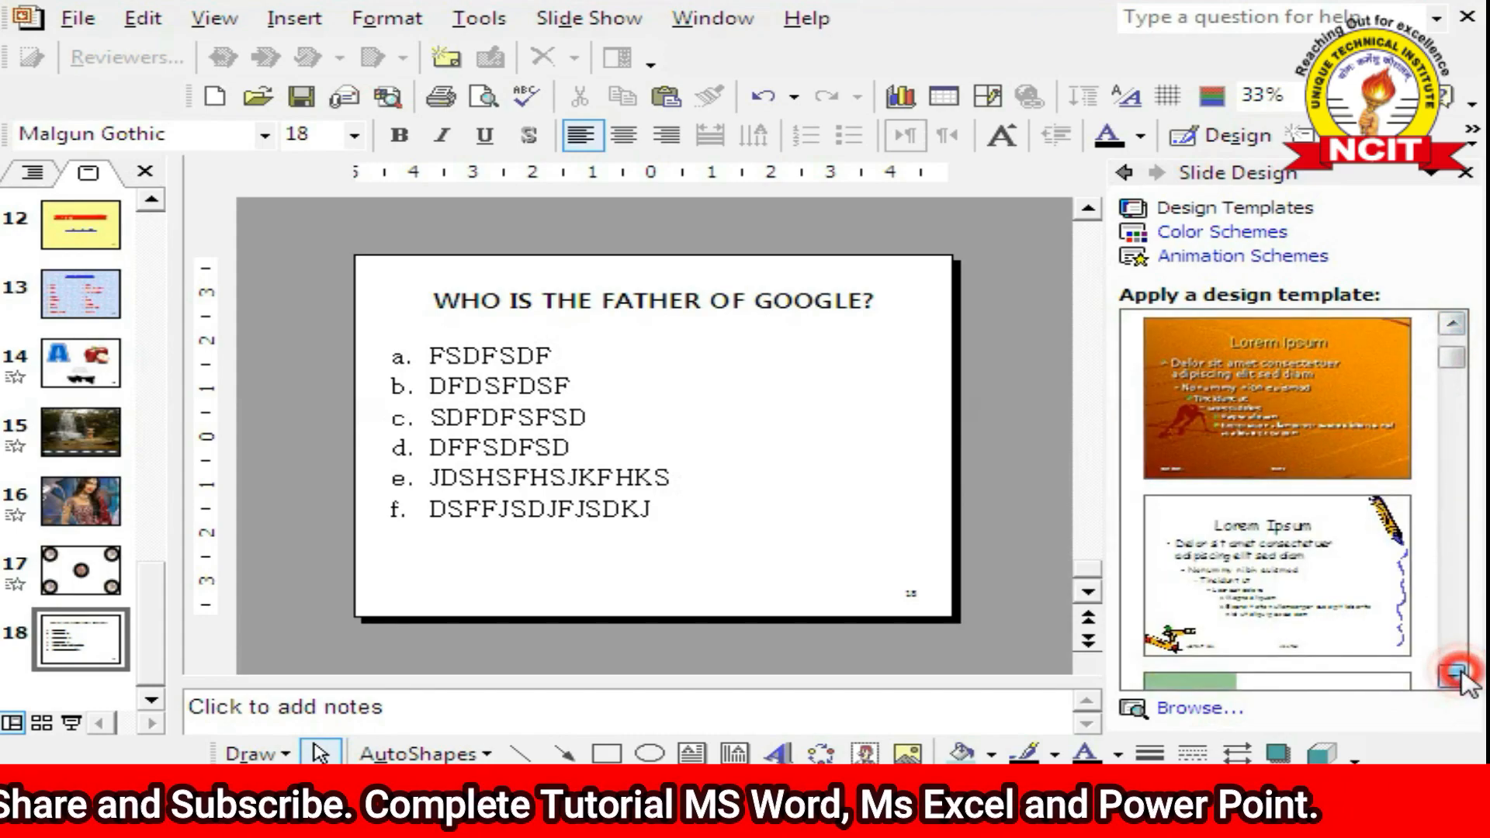
{"action": "left_click", "coordinate": [1456, 676]}
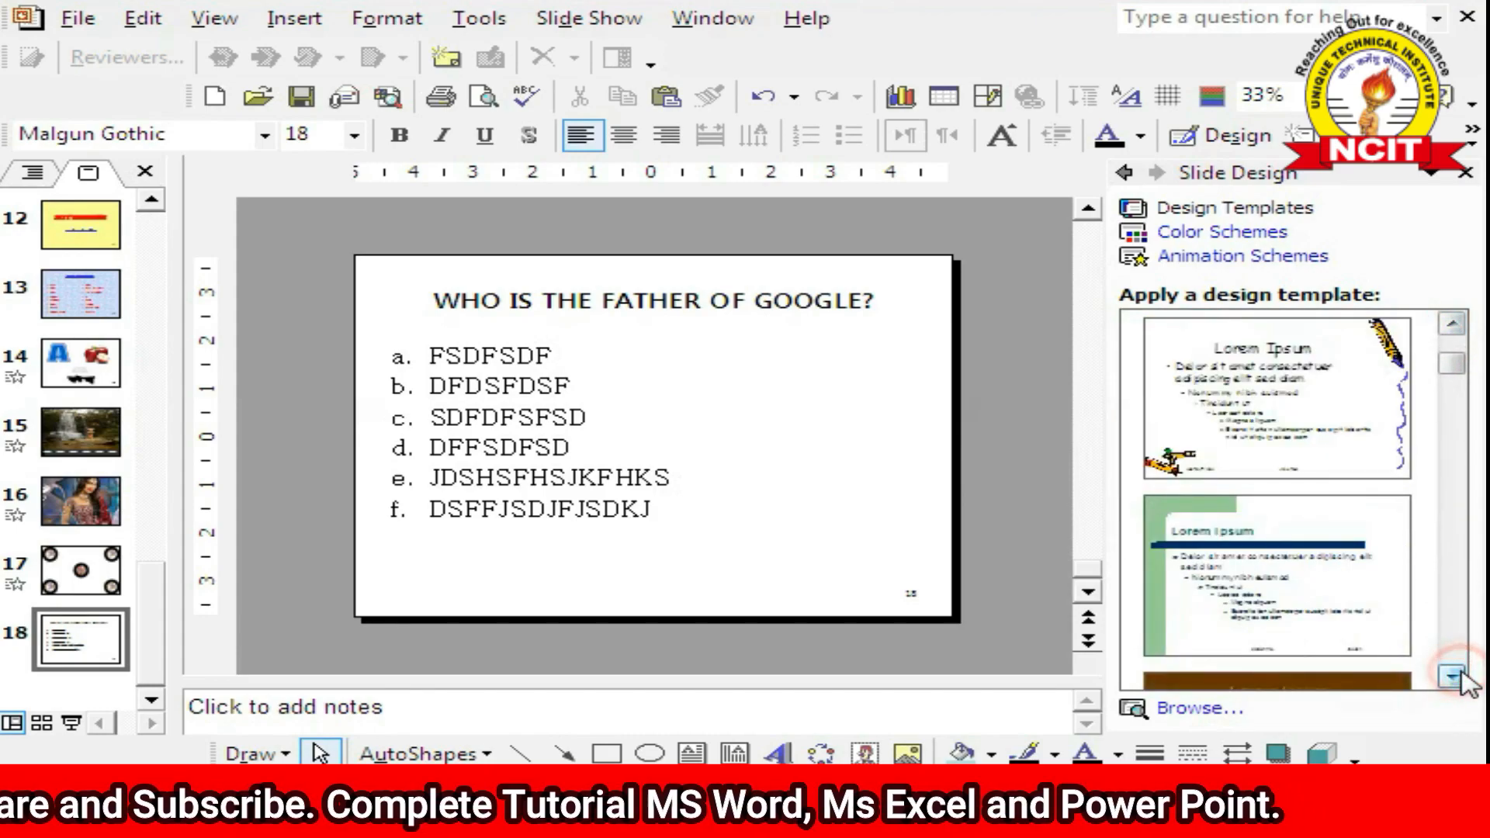
{"action": "left_click", "coordinate": [1452, 323]}
{"action": "left_click", "coordinate": [1452, 323]}
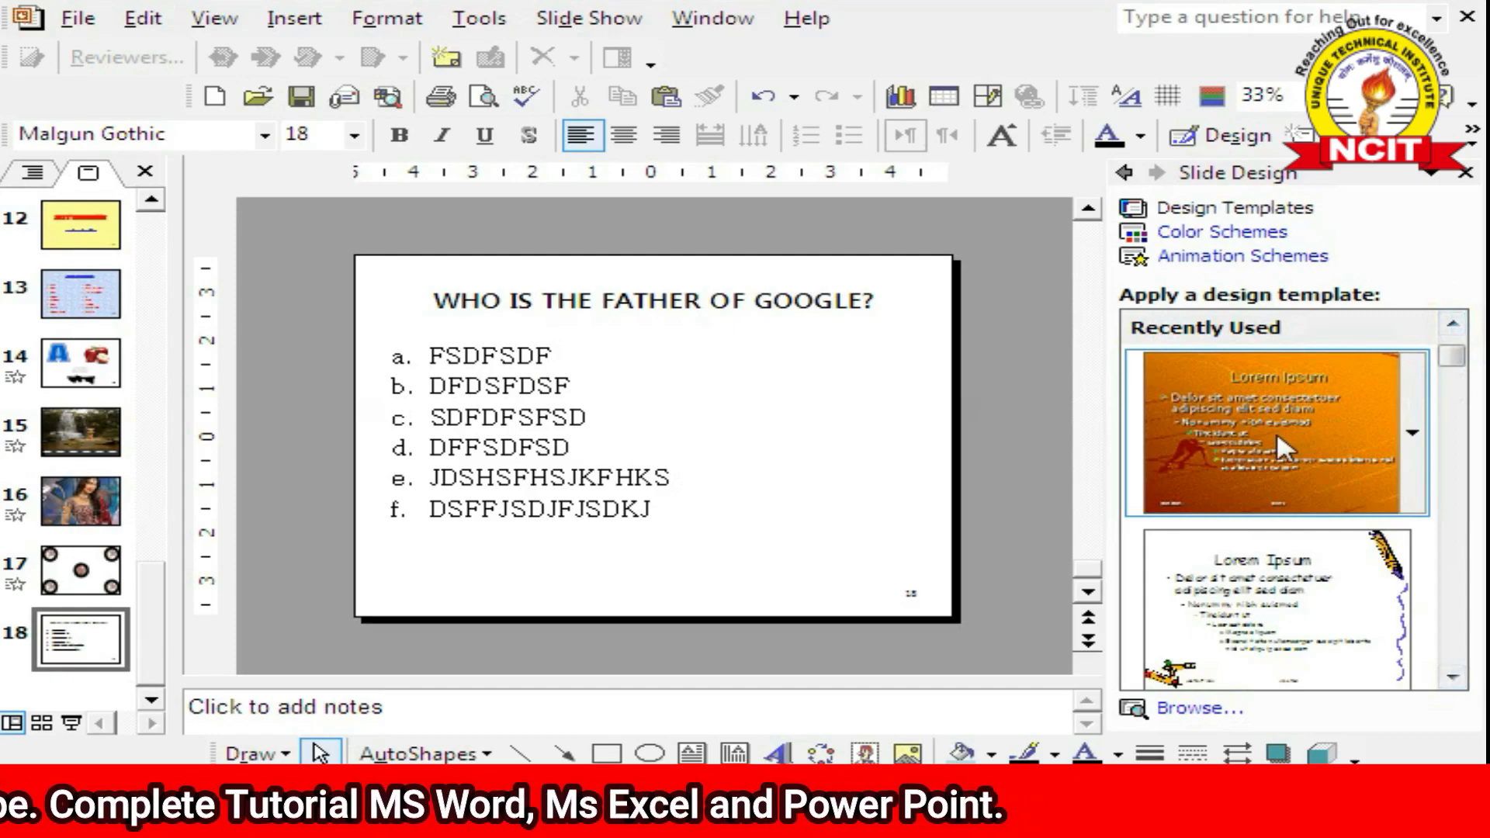